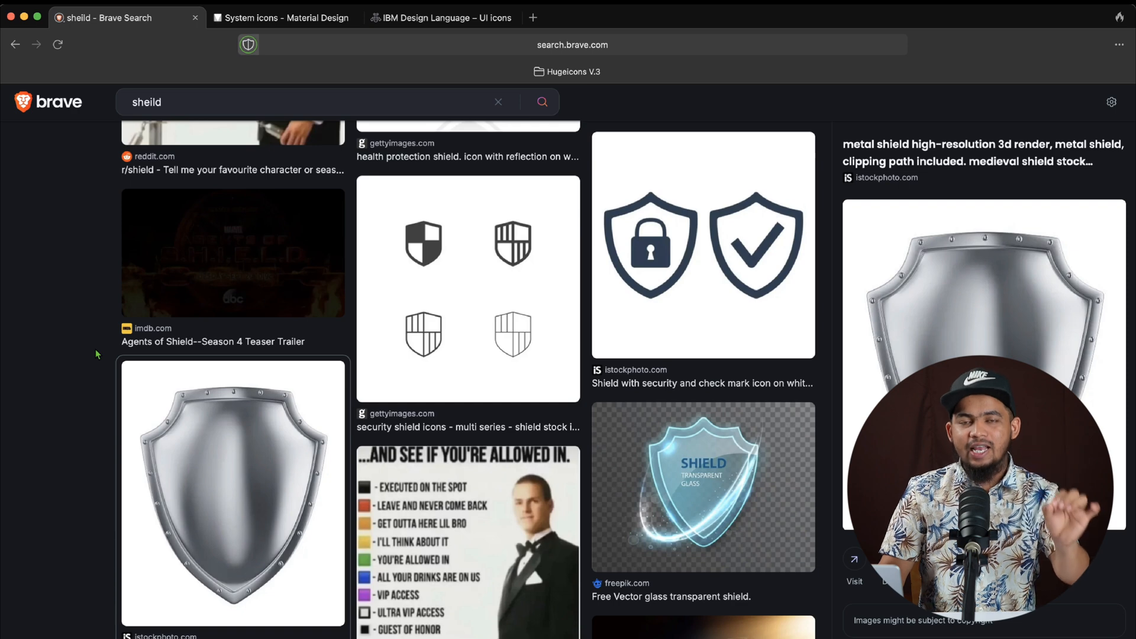
- Examine the Material Design keyline shapes, the shield reference images and the IBM UI icon grid examples
key("ctrl+Tab")
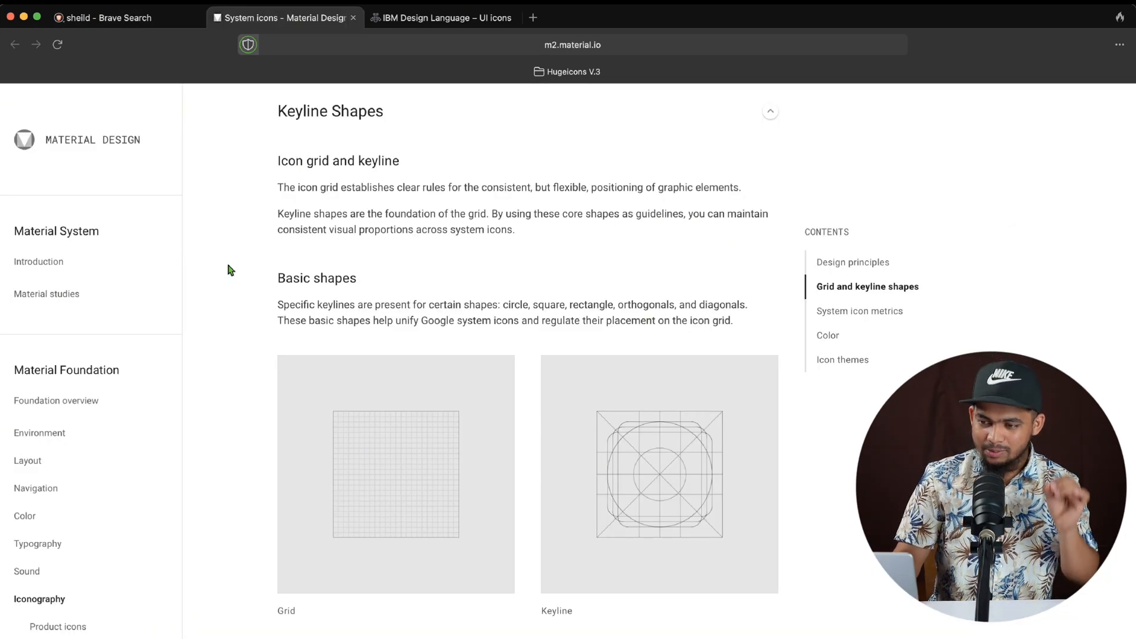
scroll(230, 270, "down", 4)
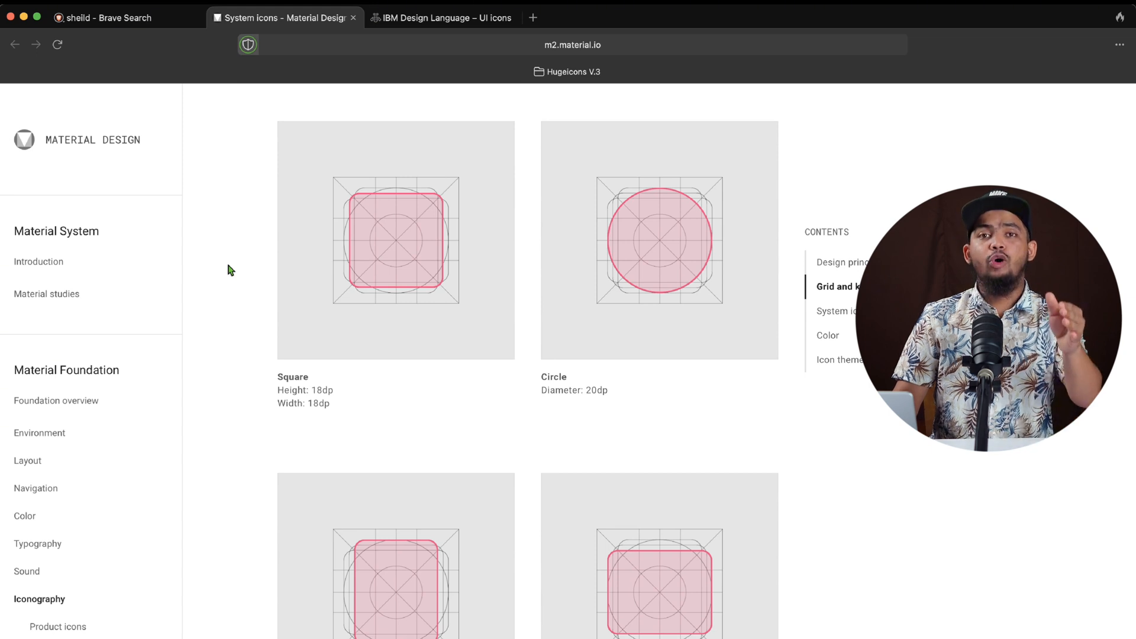
scroll(231, 270, "down", 1)
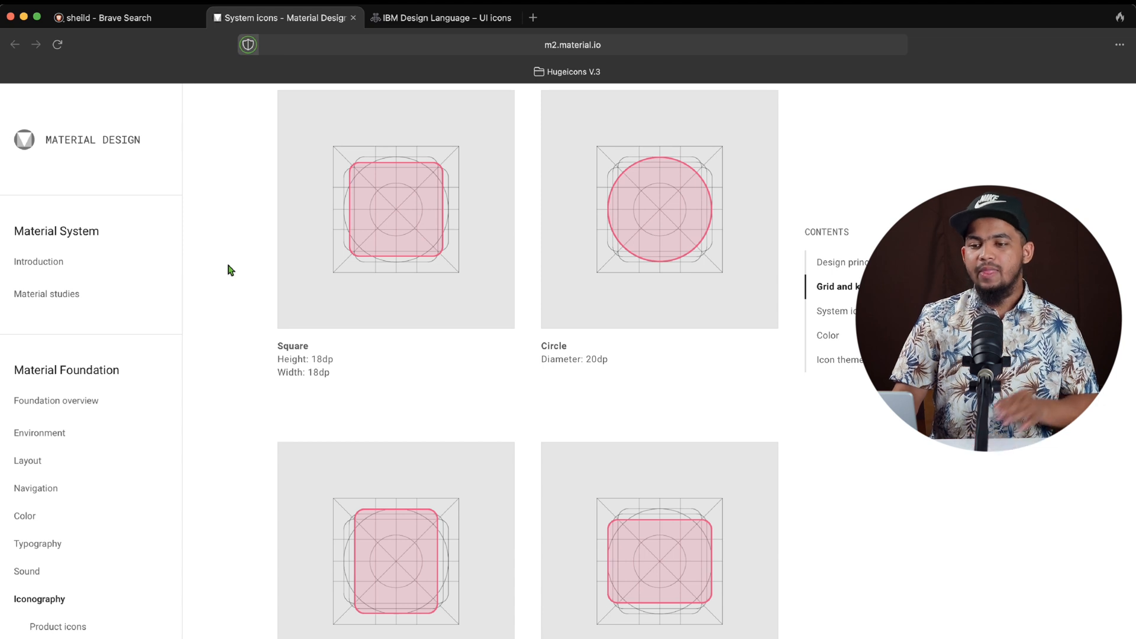
key("ctrl+shift+Tab")
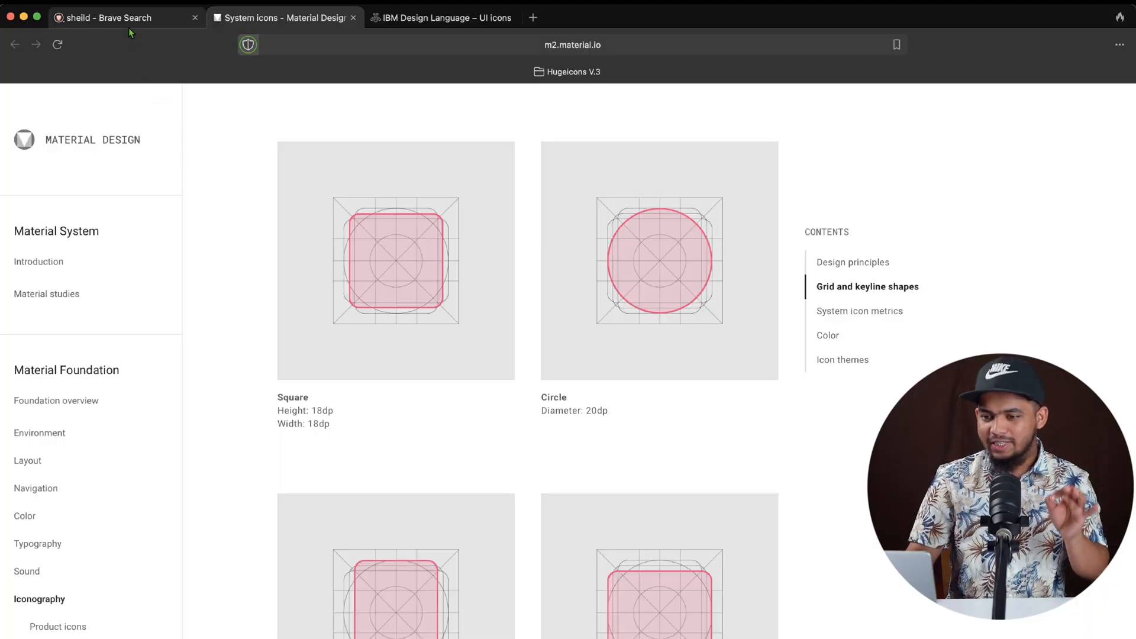
left_click(126, 22)
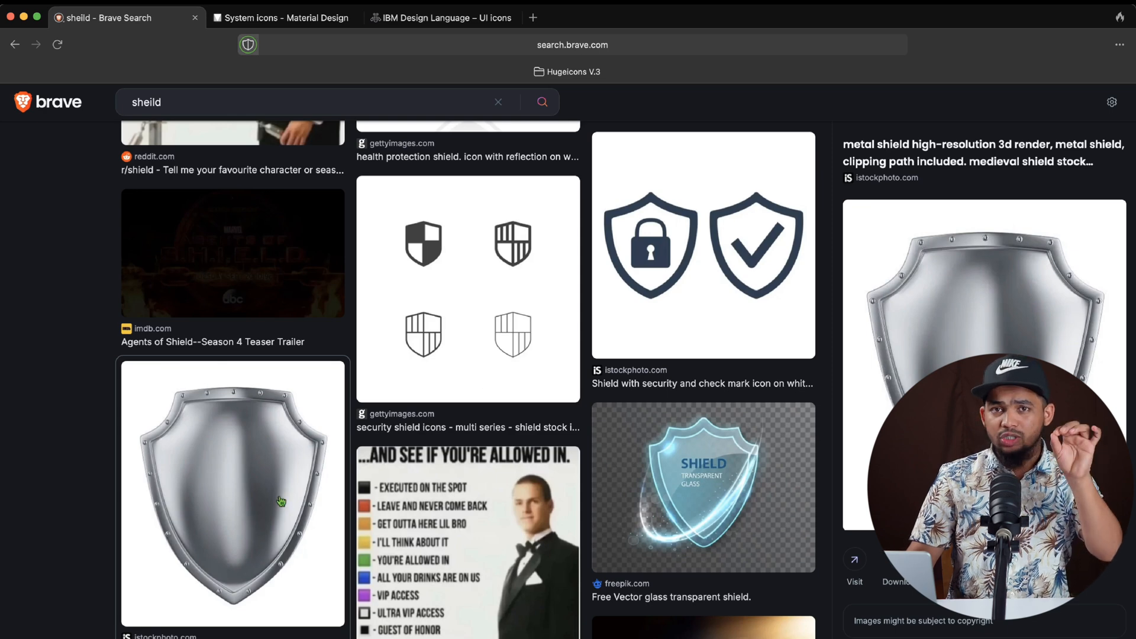
left_click(293, 27)
scroll(382, 514, "down", 2)
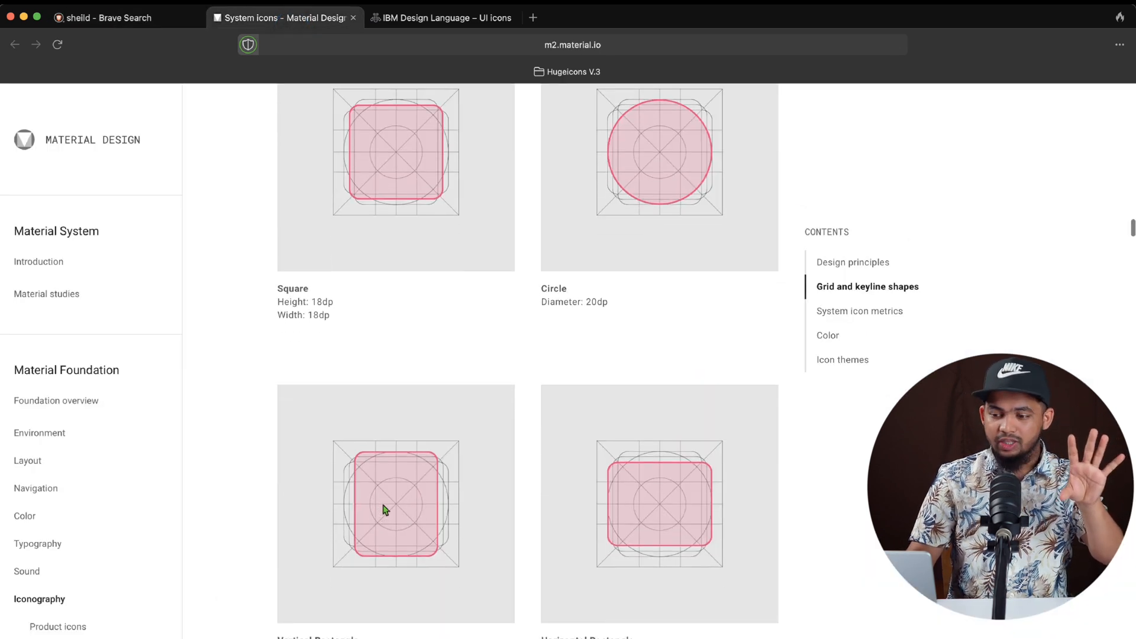
scroll(384, 510, "down", 1)
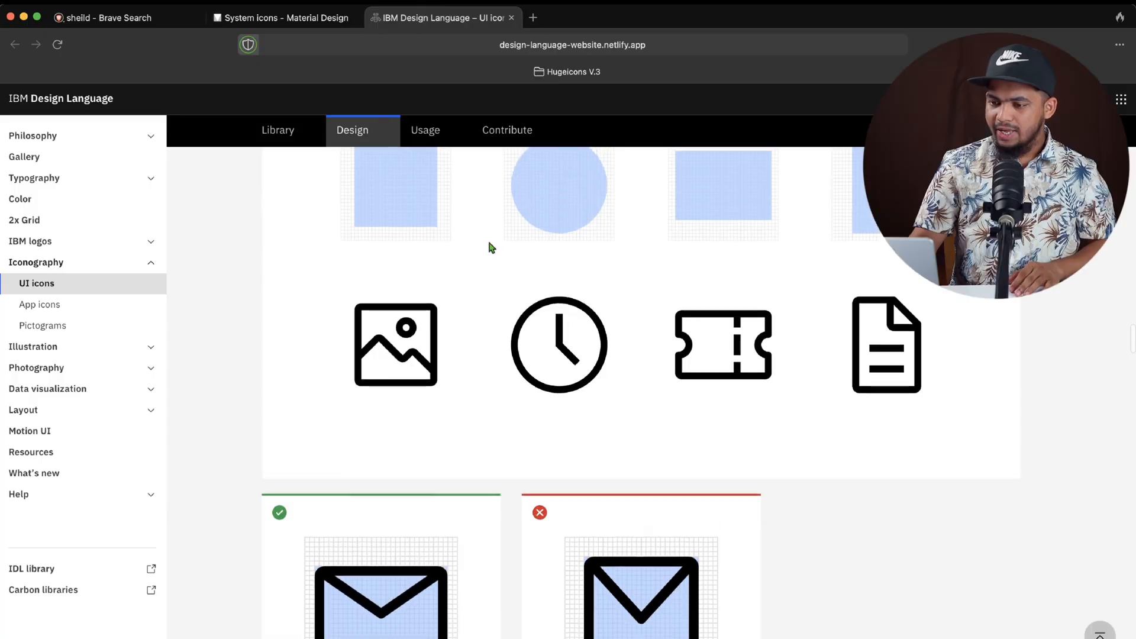
scroll(489, 246, "up", 4)
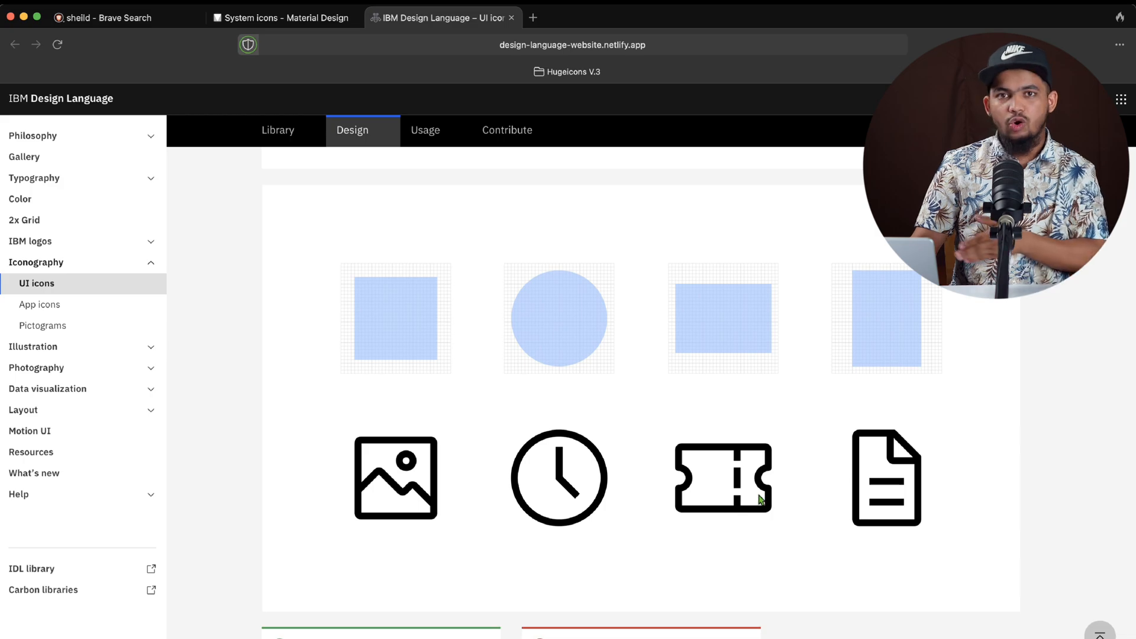
scroll(760, 500, "down", 5)
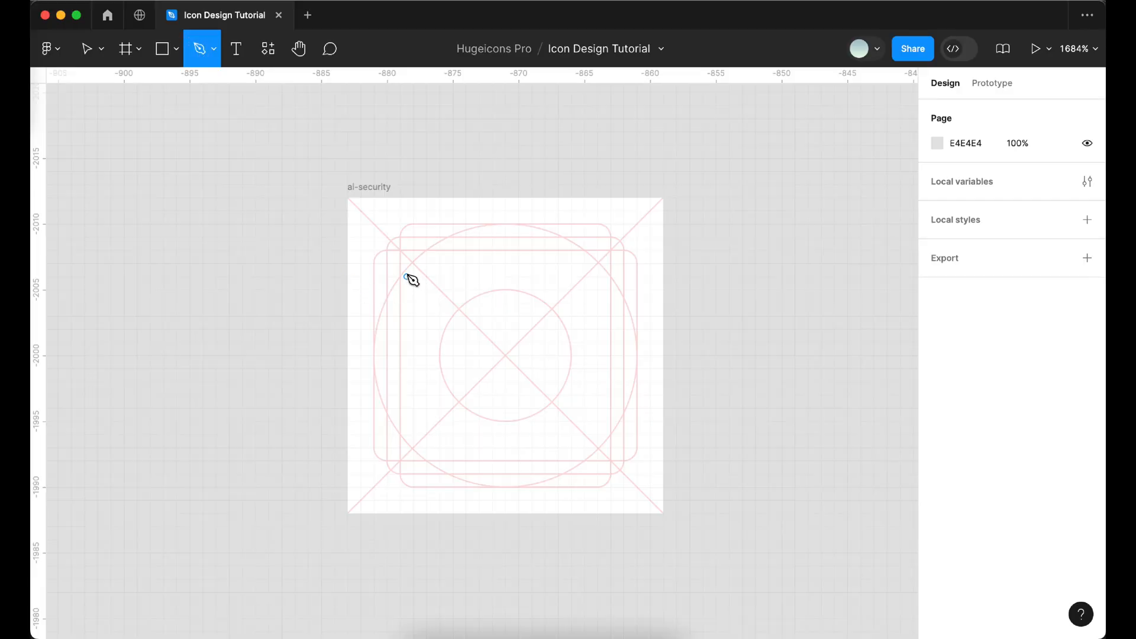
- With the Pen tool, draw the shield's left side as a curve about 8.36 × 15.5 and mirror a copy onto the frame's right half
left_click(407, 271)
mouse_move(504, 474)
left_mouse_down()
mouse_move(658, 515)
mouse_move(661, 538)
left_mouse_up()
key("Escape")
key("Escape")
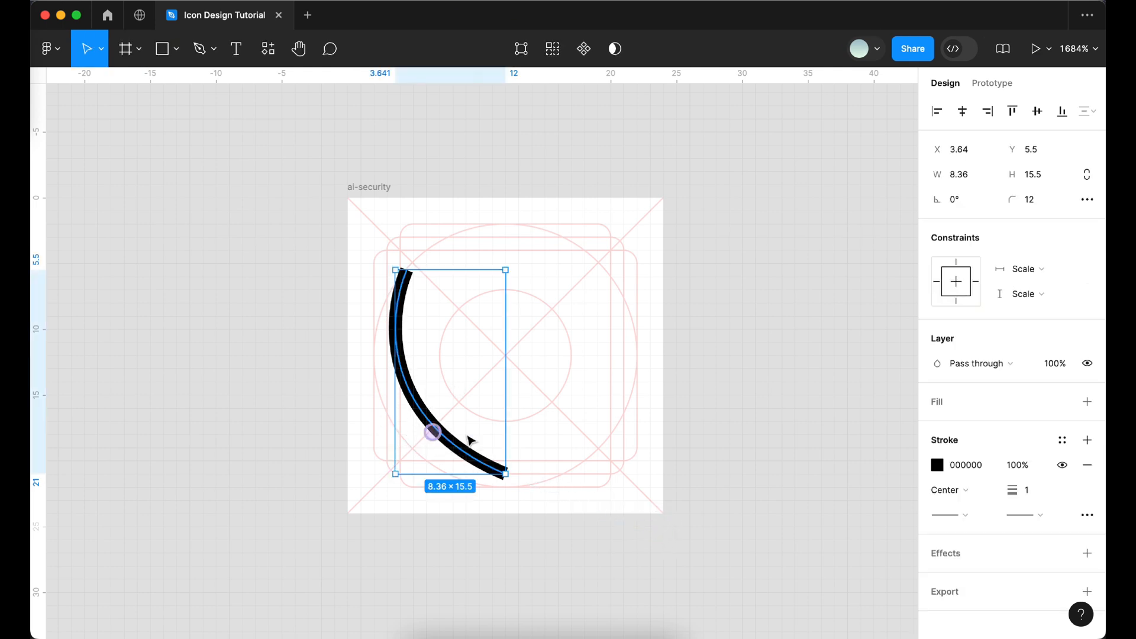
left_click_drag(439, 435, 554, 444, "alt")
key("shift+h")
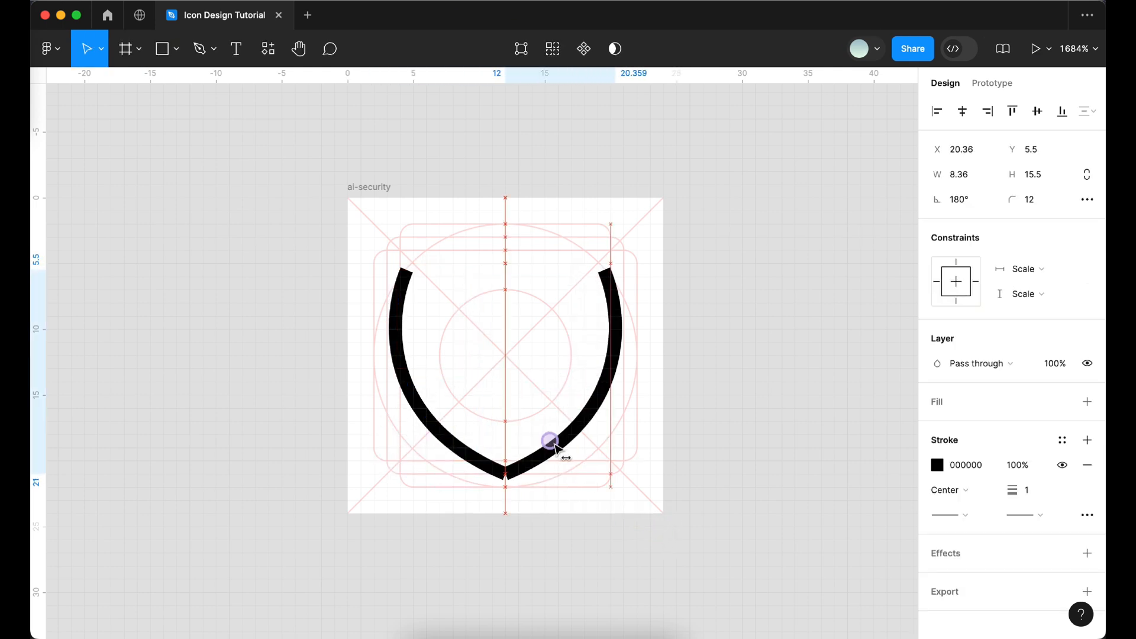
- Join the two mirrored side curves into one path with corner radius 0
left_click(465, 459, "shift")
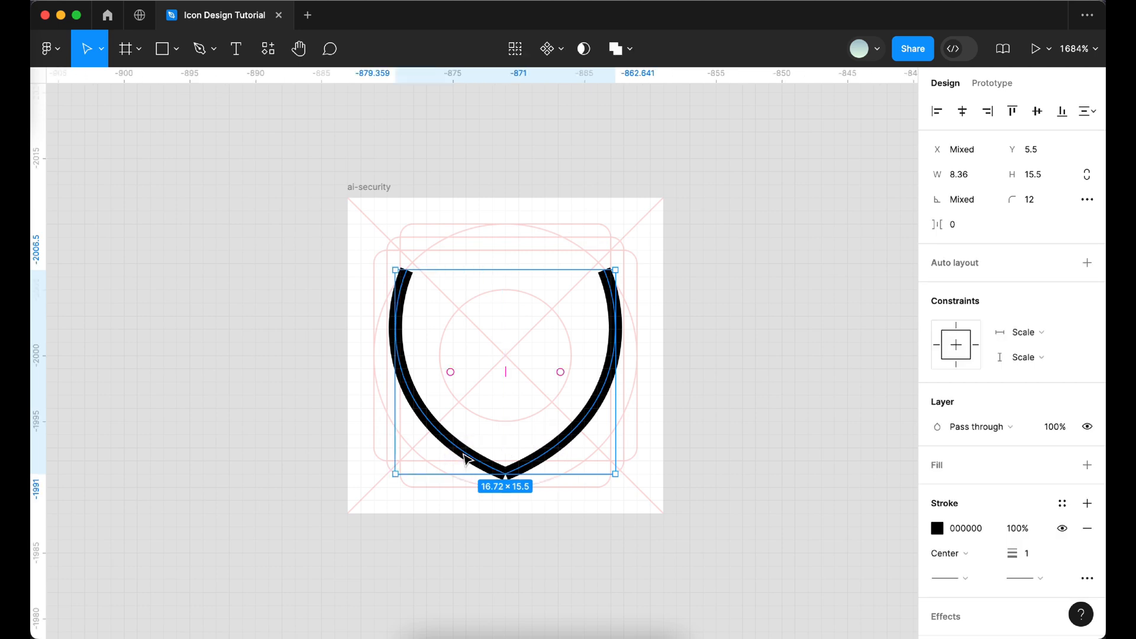
key("super+j")
type("0")
key("Return")
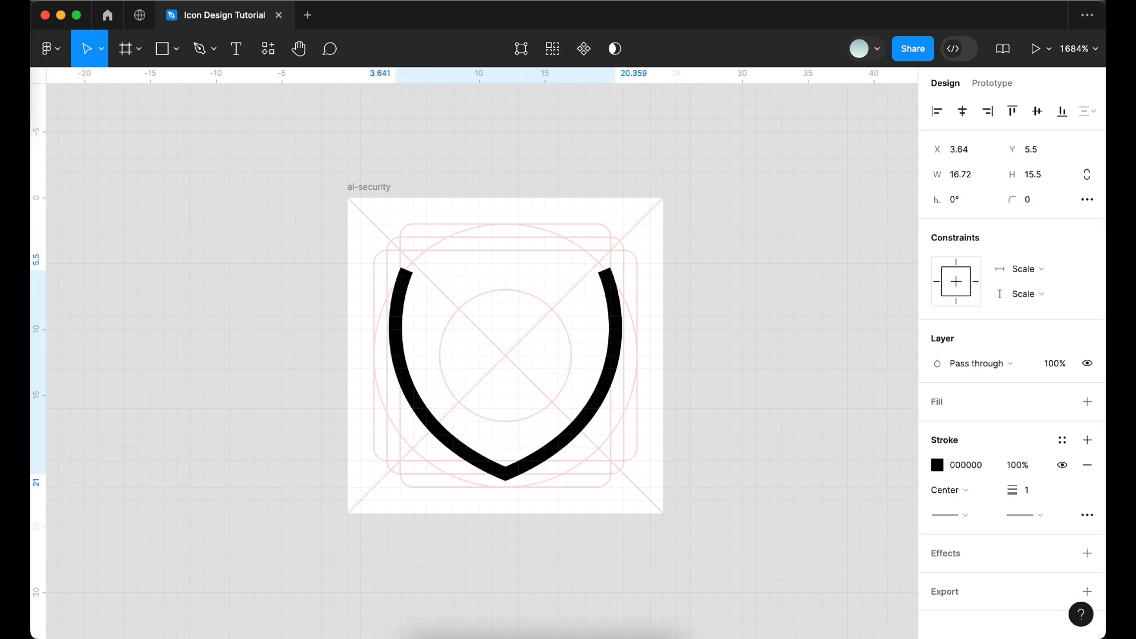
- Draw a straight line connecting the two upper ends of the shield at Y 5.5
left_click(202, 50)
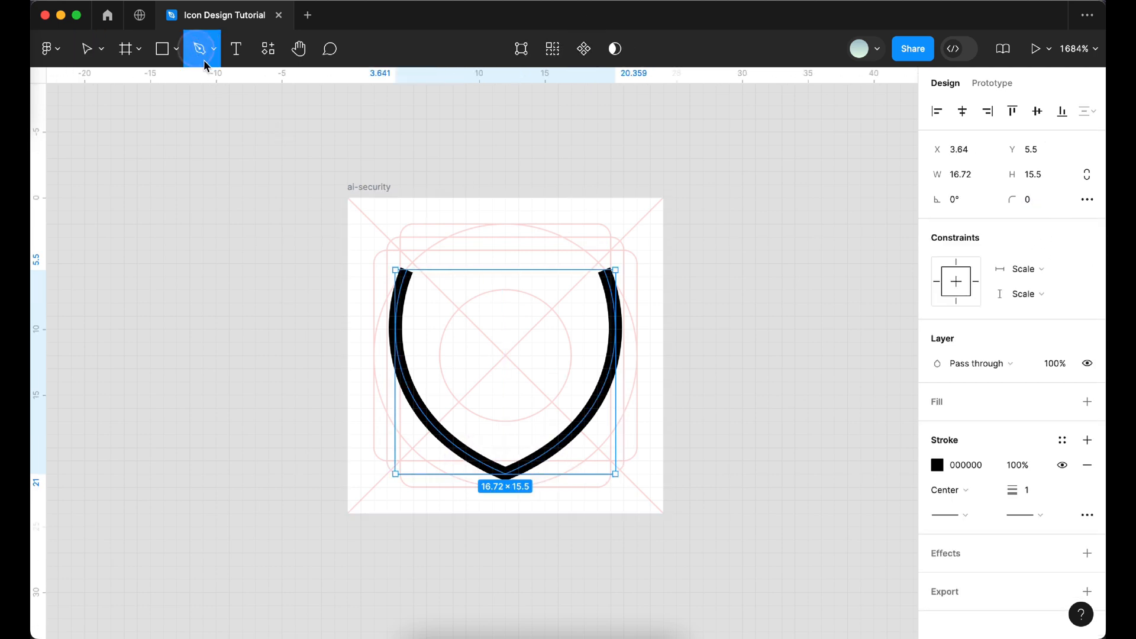
left_click(407, 271)
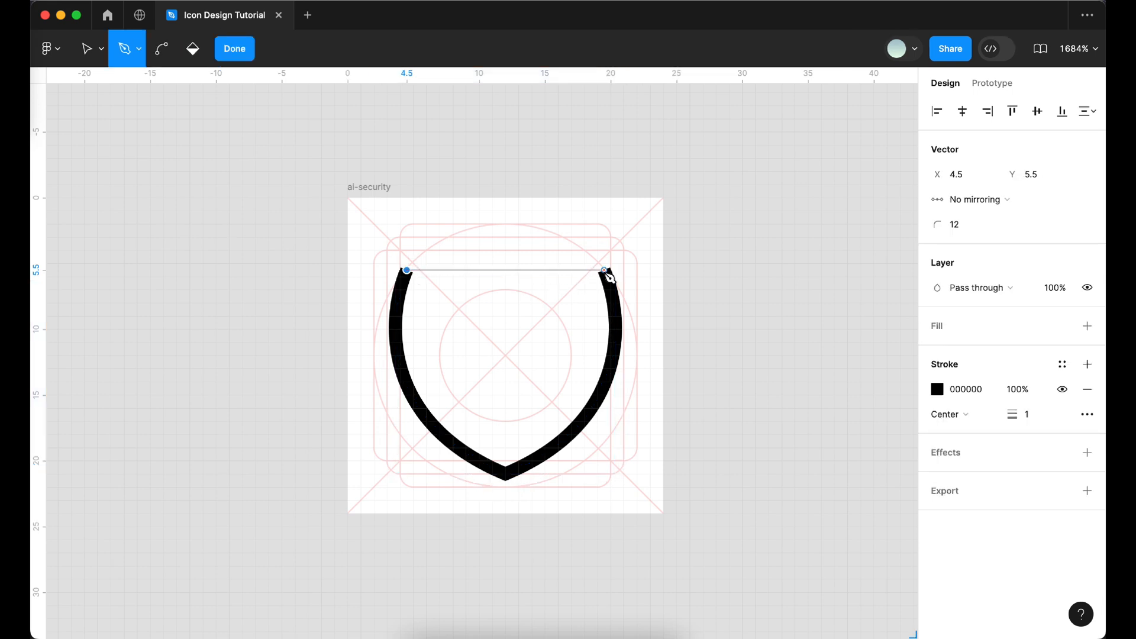
left_click(605, 271)
key("Escape")
- Add a point at the middle of the top line and one on each side of it, spread outward to about X 7 and X 17
left_click(506, 270)
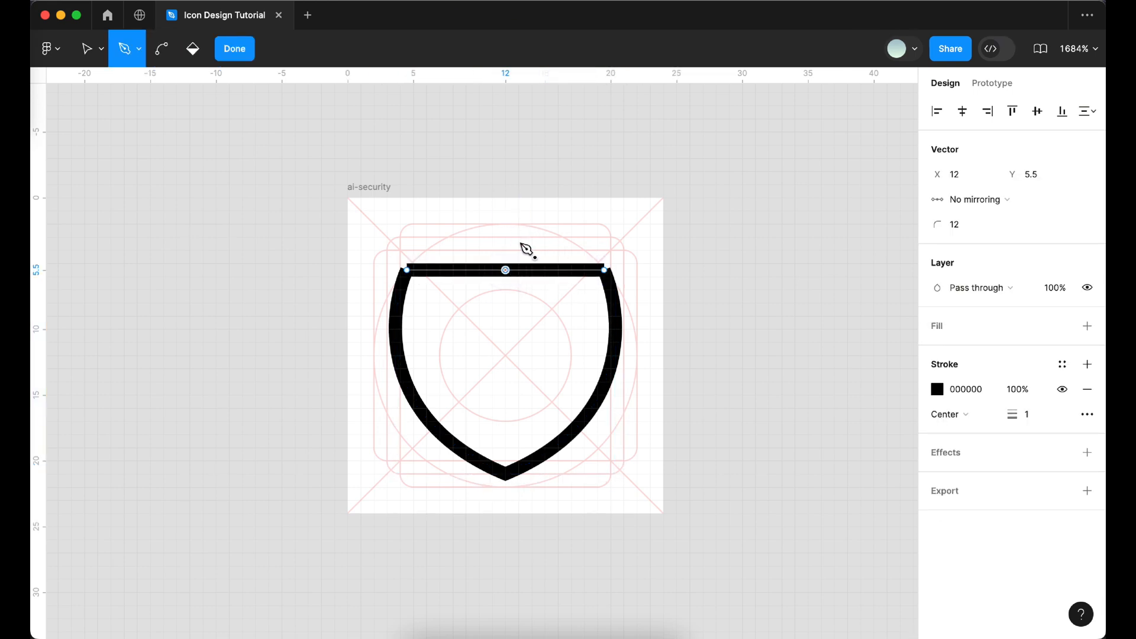
key("Escape")
left_click(456, 270)
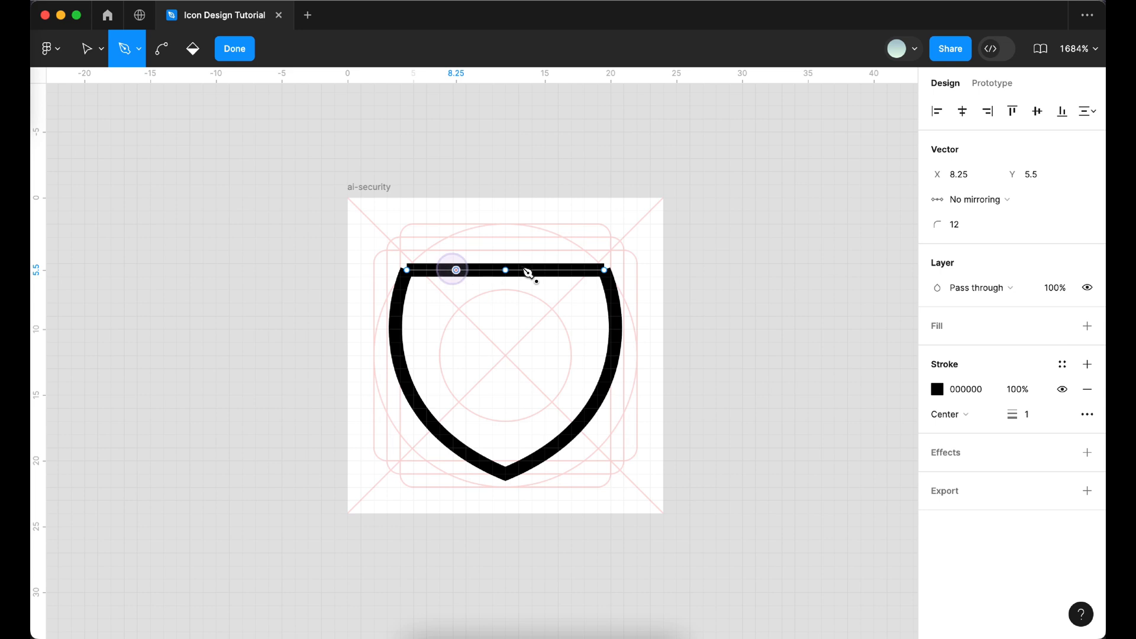
left_click(555, 270)
key("v")
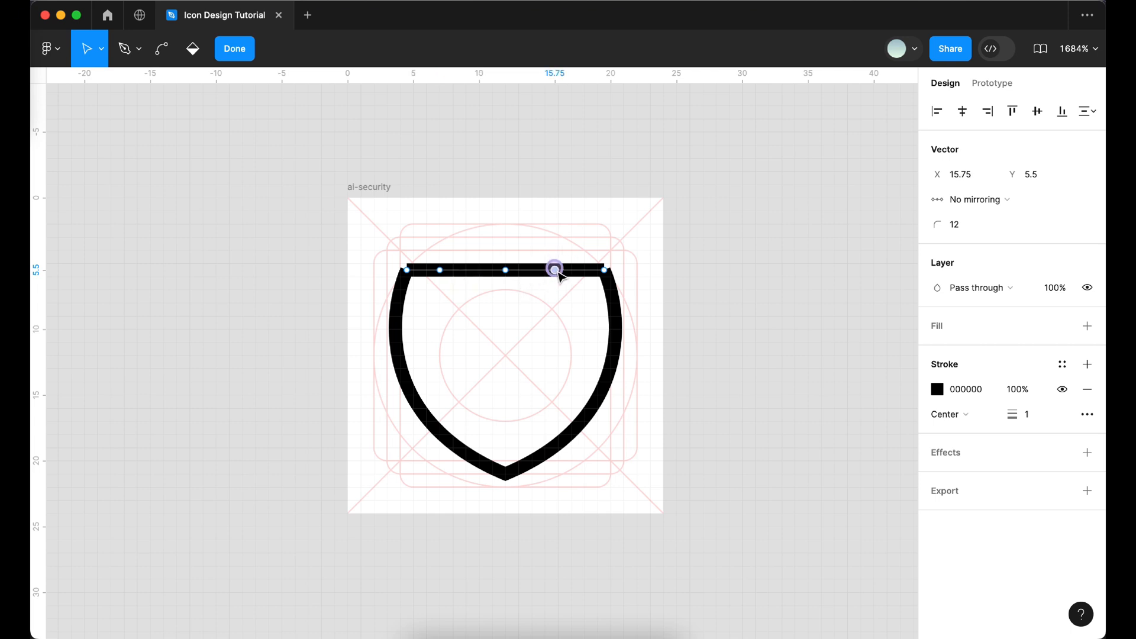
- Raise the middle point of the top line to Y 1.5 to arch the shield's upper edge
left_click(506, 269)
key("Up")
key("Up")
key("Up")
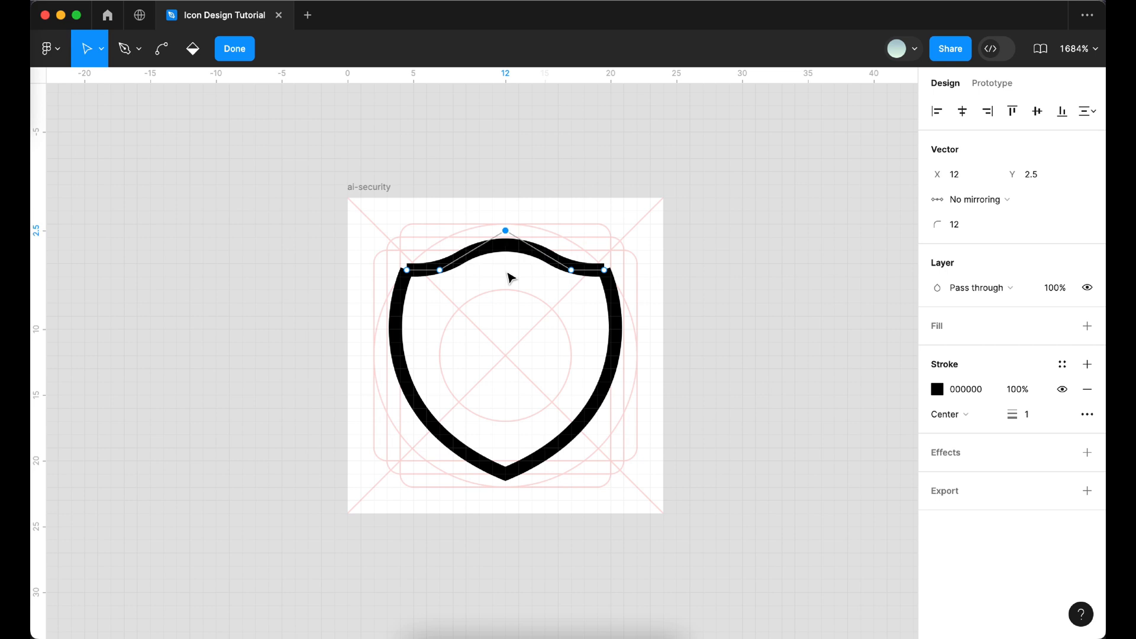
key("Up")
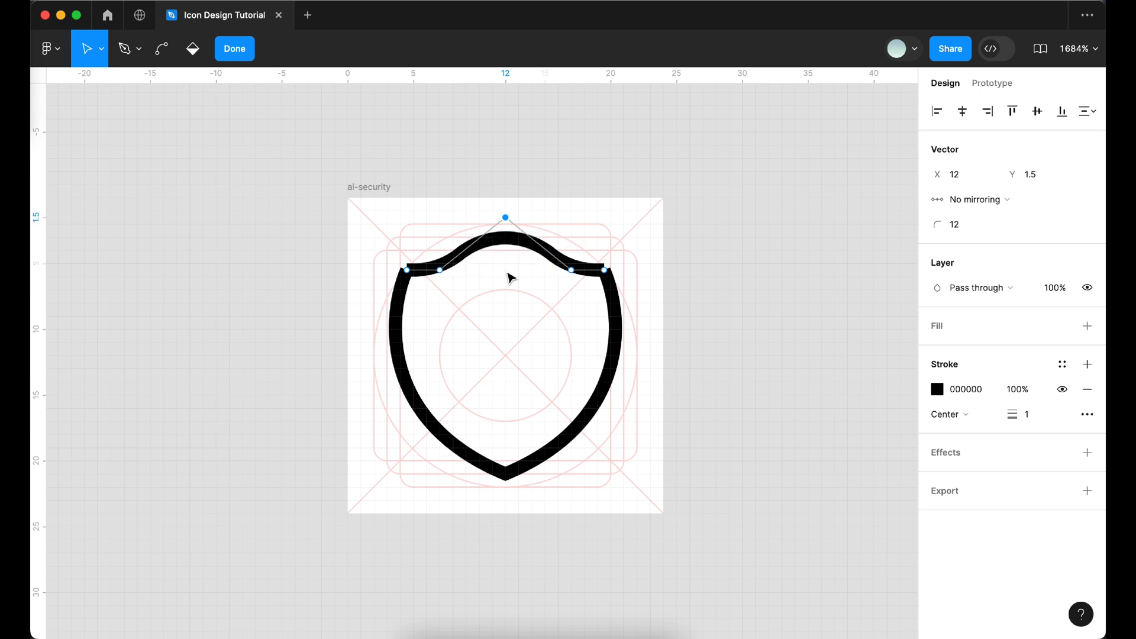
key("Escape")
- Flatten the top and side paths into one shield outline and size it to 16 × 18 at X 4, Y 3
left_click(616, 326)
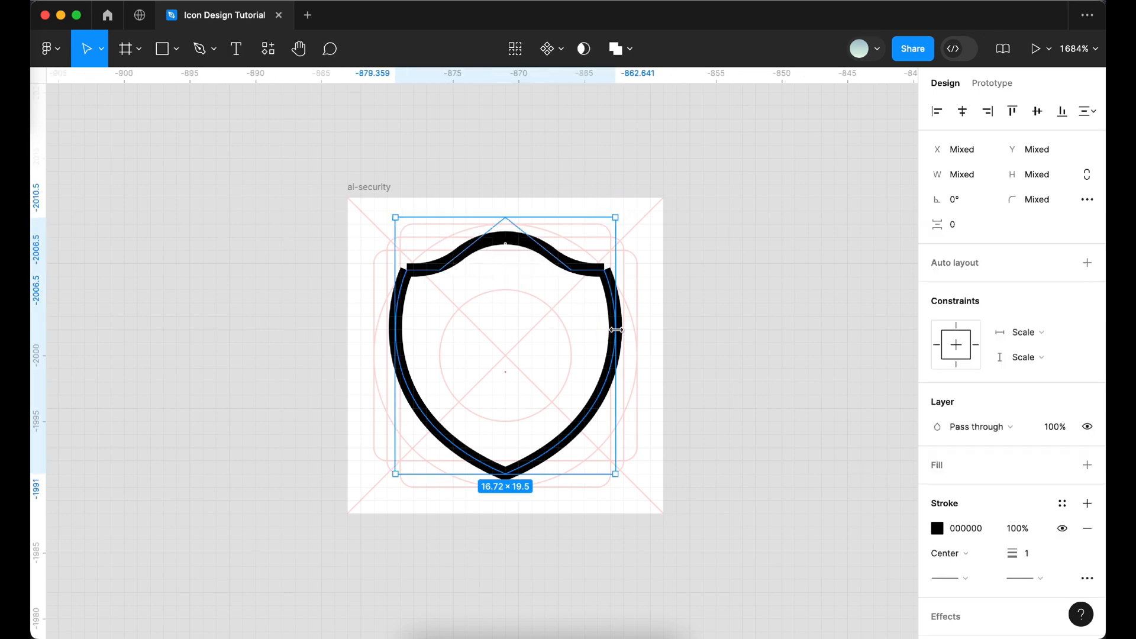
left_click_drag(616, 312, 617, 326)
key("alt")
key("super+z")
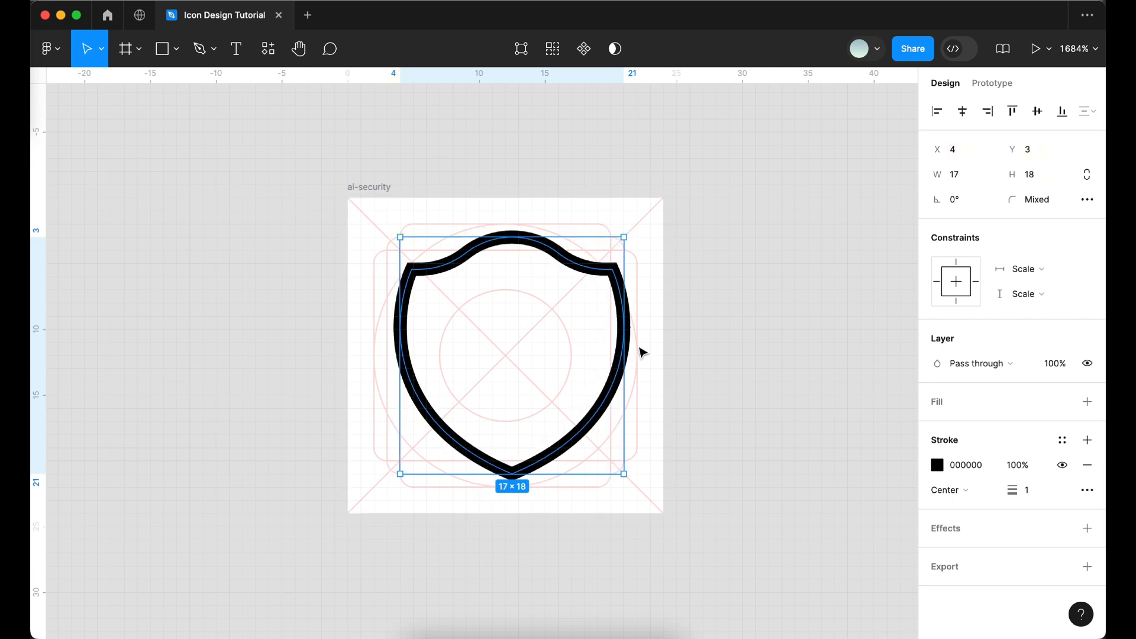
key("super+z")
left_click_drag(616, 475, 615, 474)
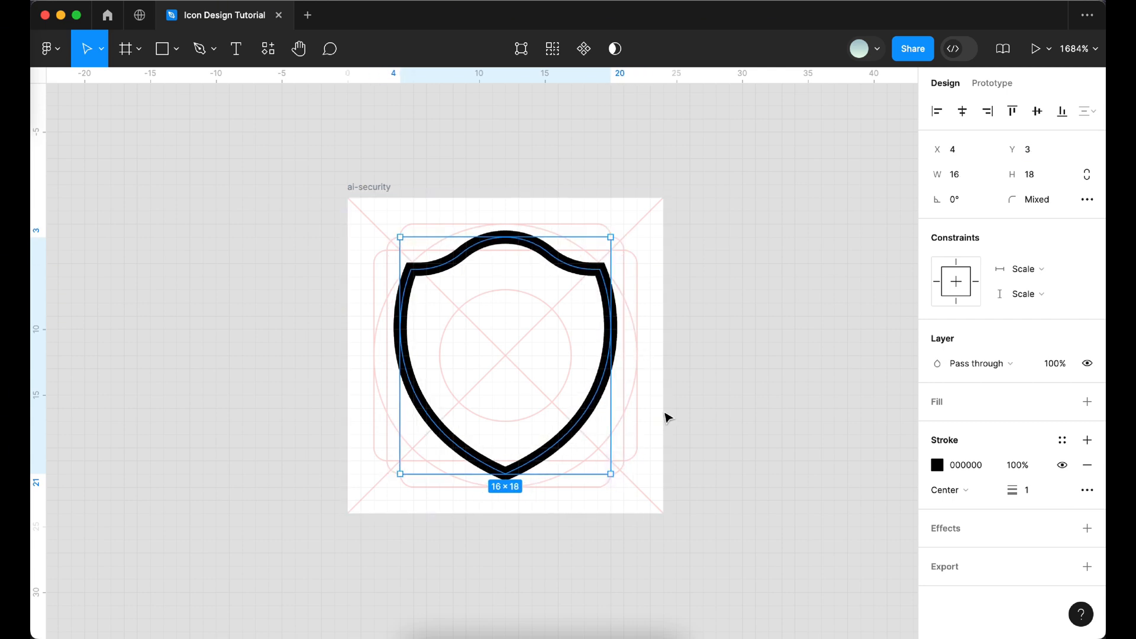
- Simplify the shield's top edge by adding a centre point at X 12, Y 3 and removing the extra points beside it and near the corners
double_click(593, 402)
left_click(123, 53)
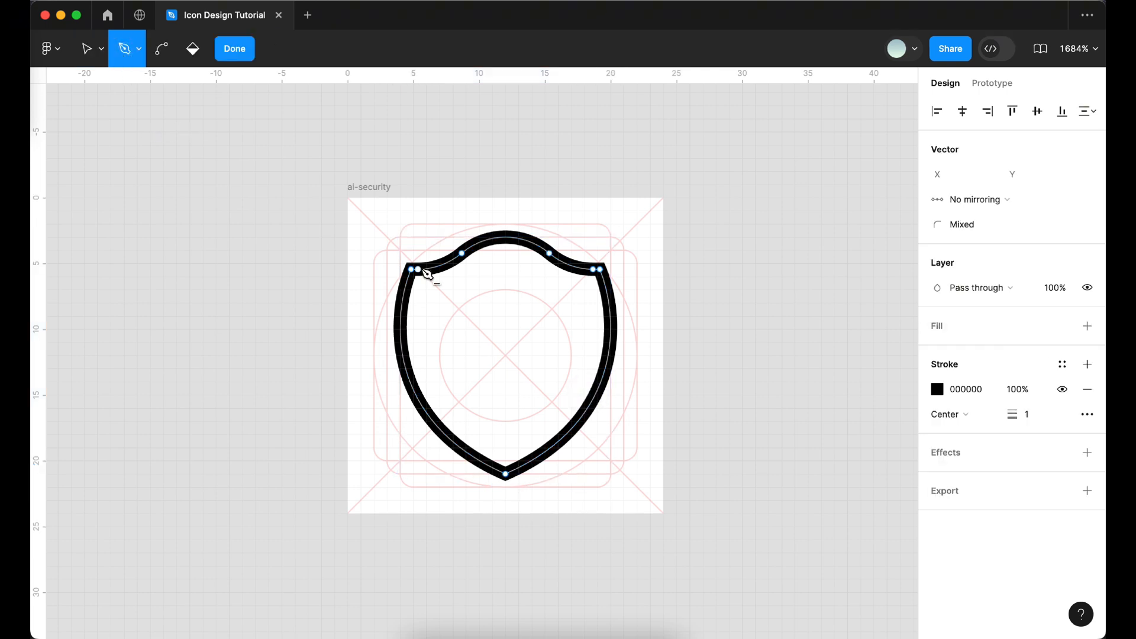
left_click(506, 236)
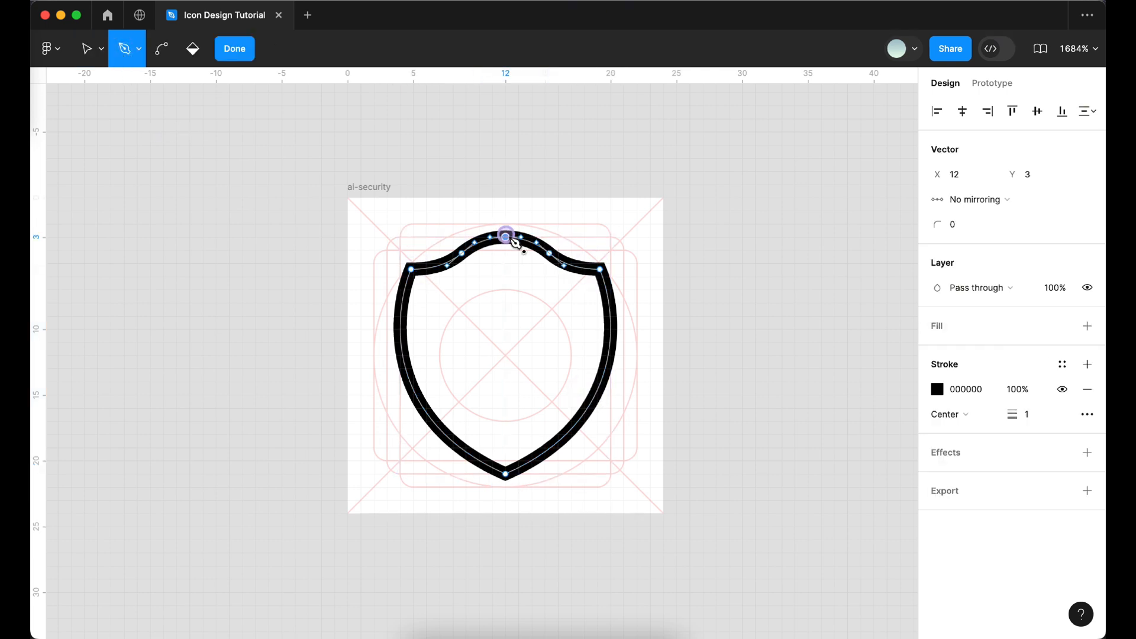
left_click(550, 253)
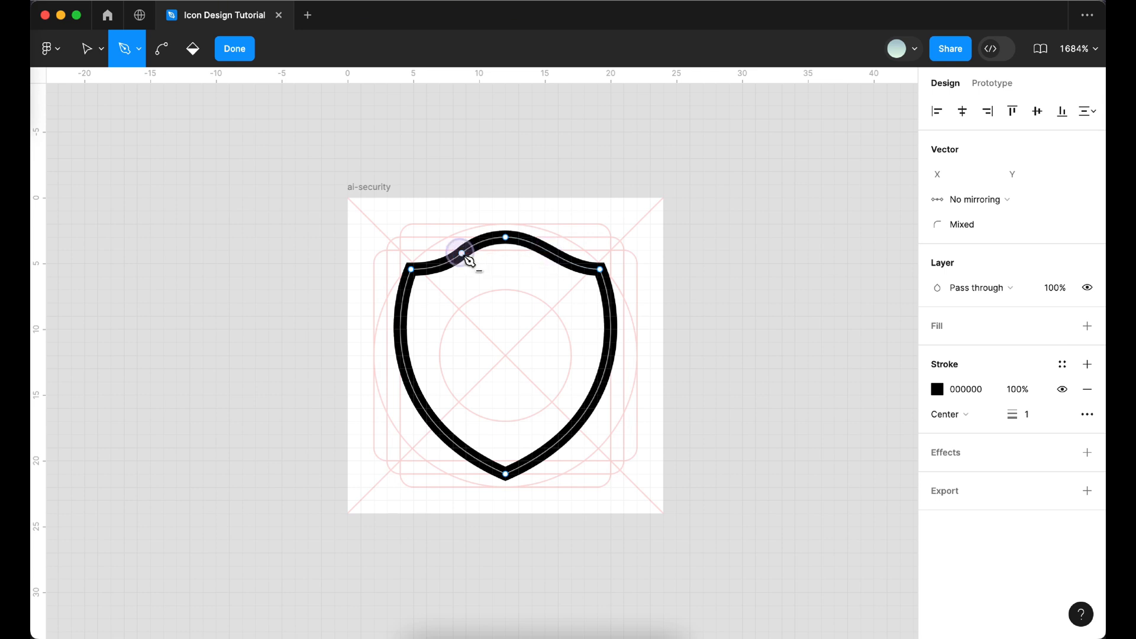
left_click(462, 254)
key("v")
- Move the shield's upper corner points outward to X 4.5 and X 19.5 and resize the outline to 16 wide
left_click(412, 269)
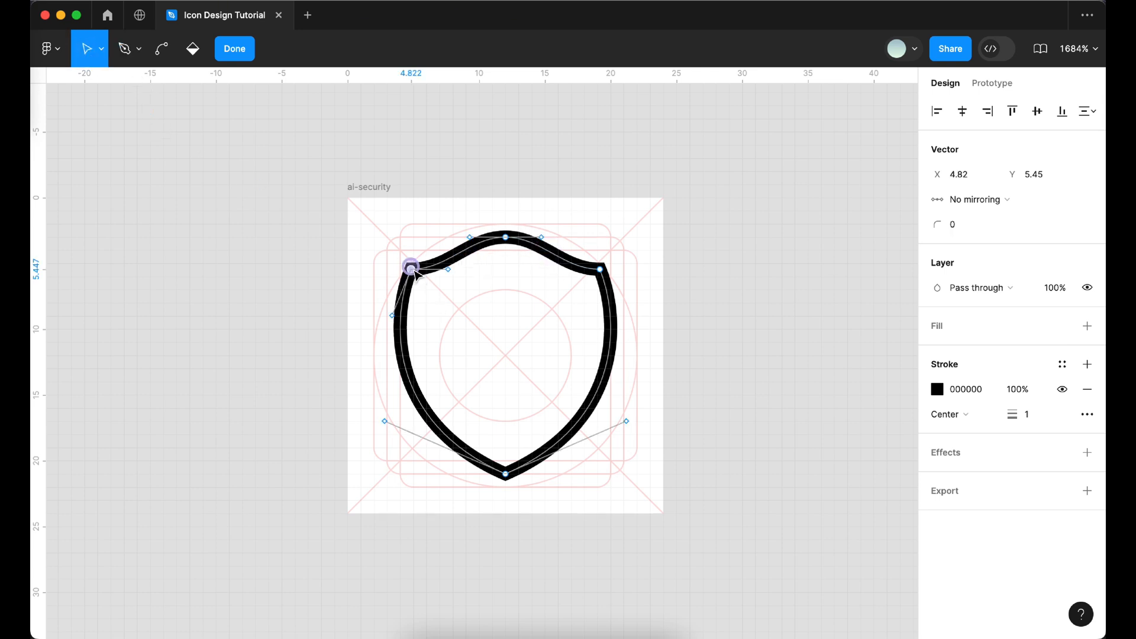
left_click(600, 270)
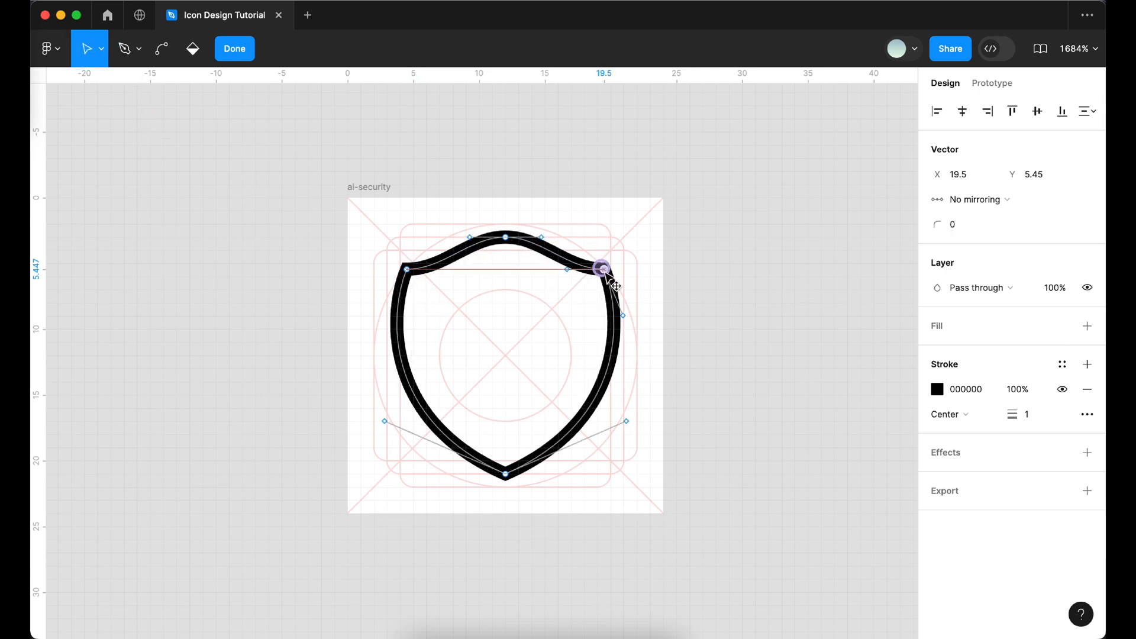
left_click(665, 340)
left_click_drag(609, 363, 606, 364, "alt")
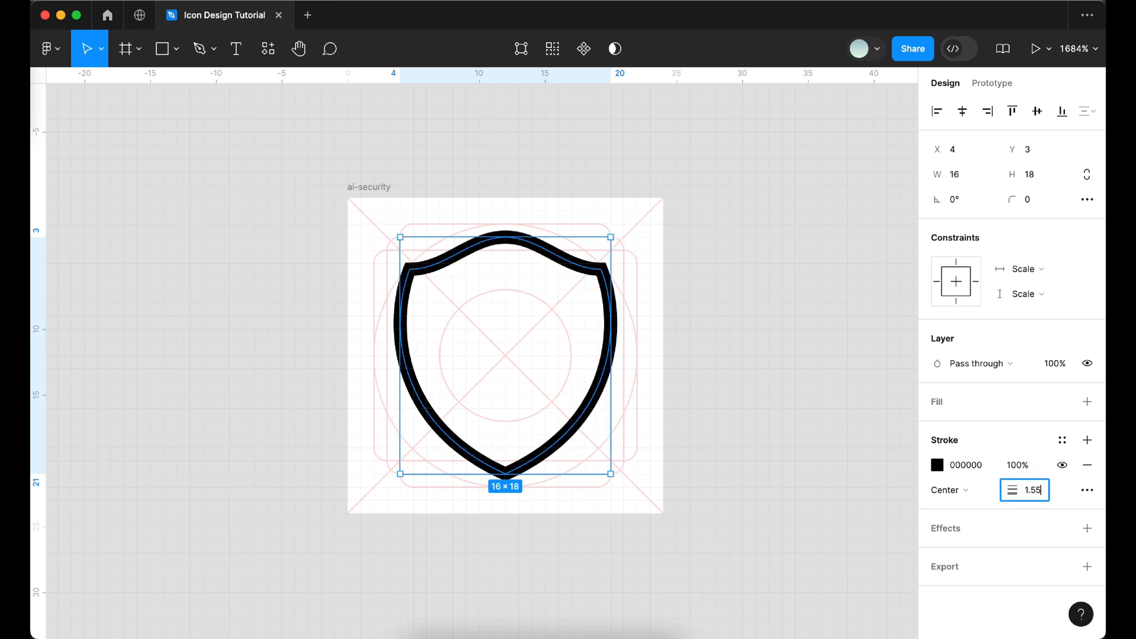
- Set the shield's stroke weight to 1.5 and its stroke join to round
key("Return")
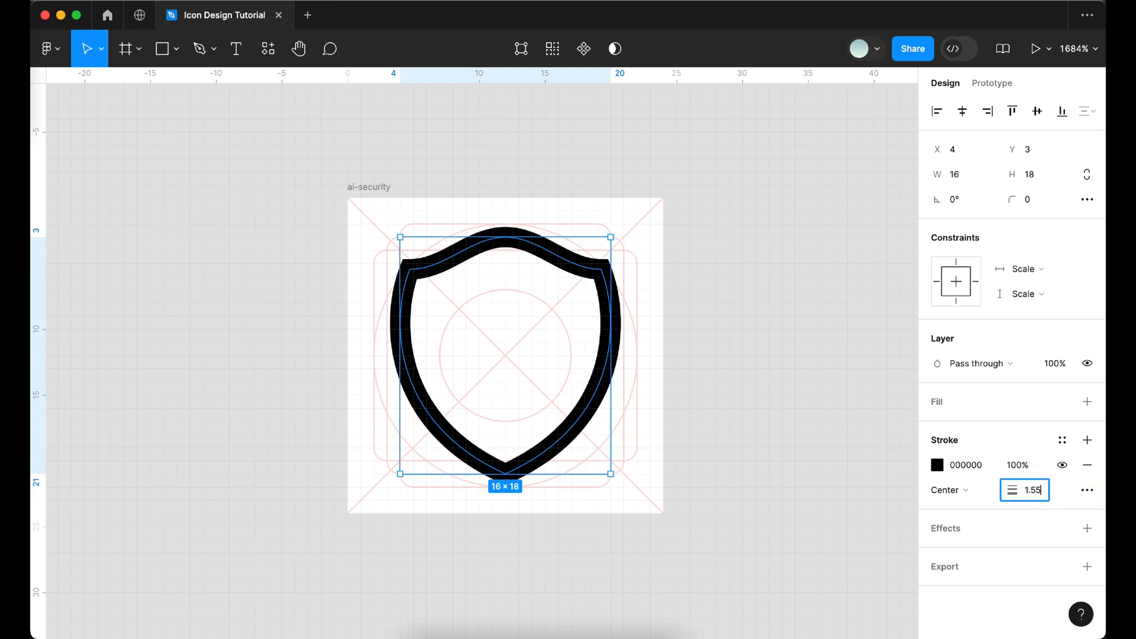
key("Return")
left_click(1089, 491)
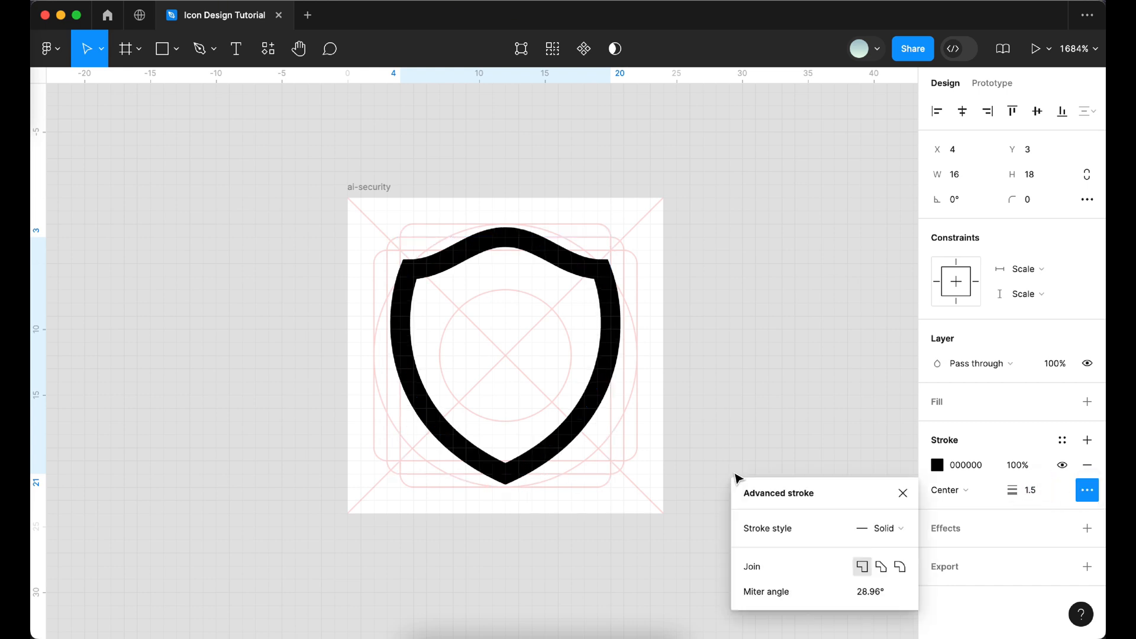
left_click_drag(771, 490, 725, 304)
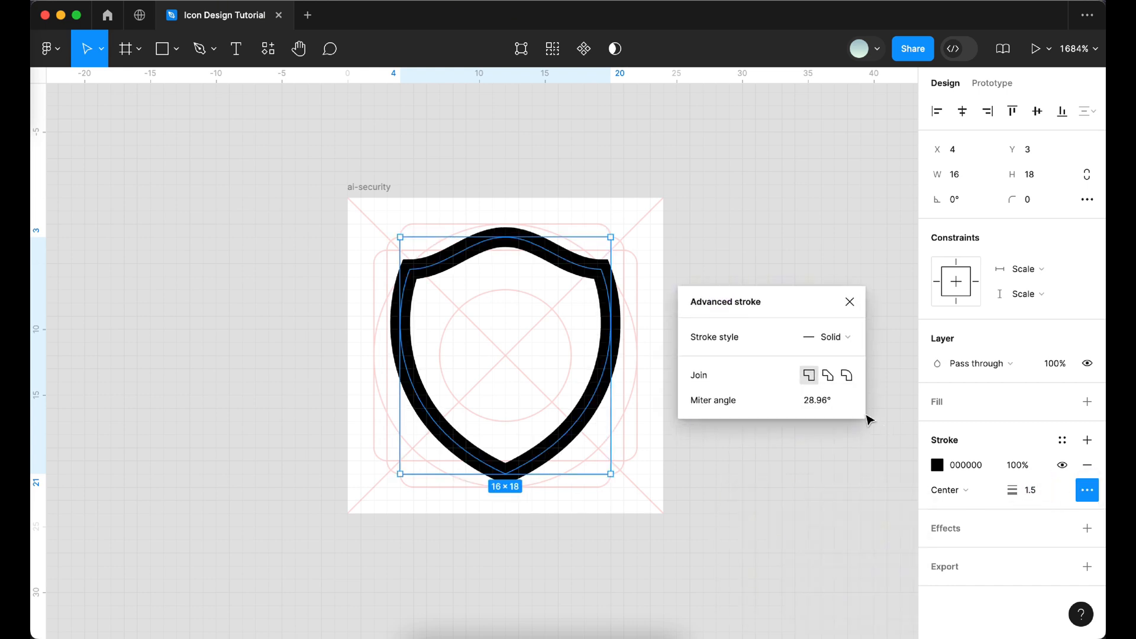
left_click(846, 376)
left_click(849, 303)
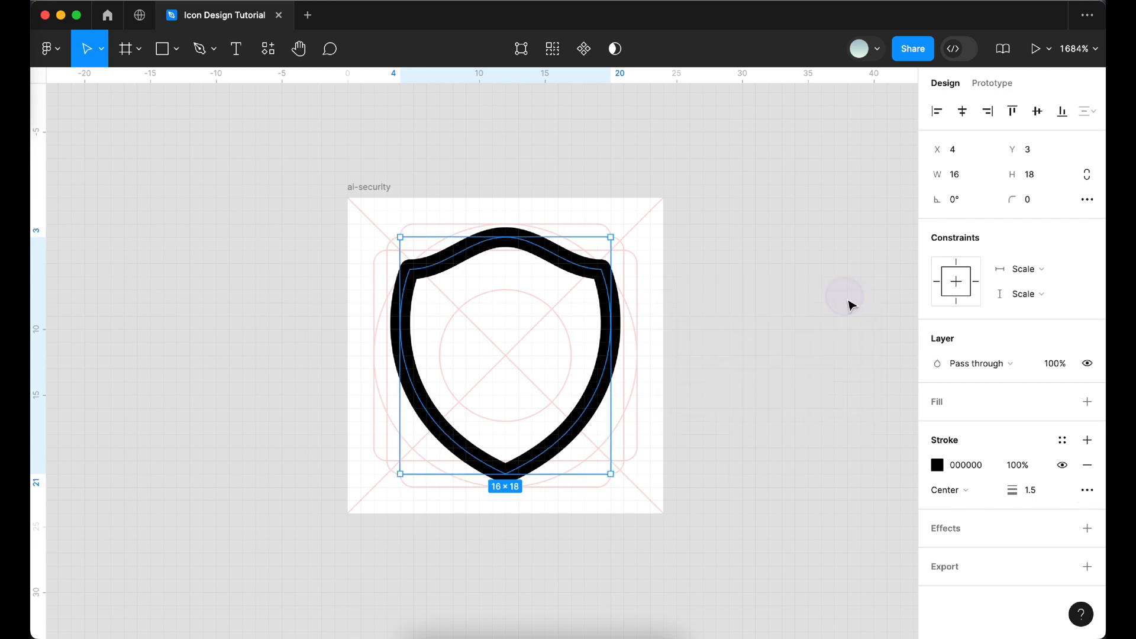
left_click(743, 394)
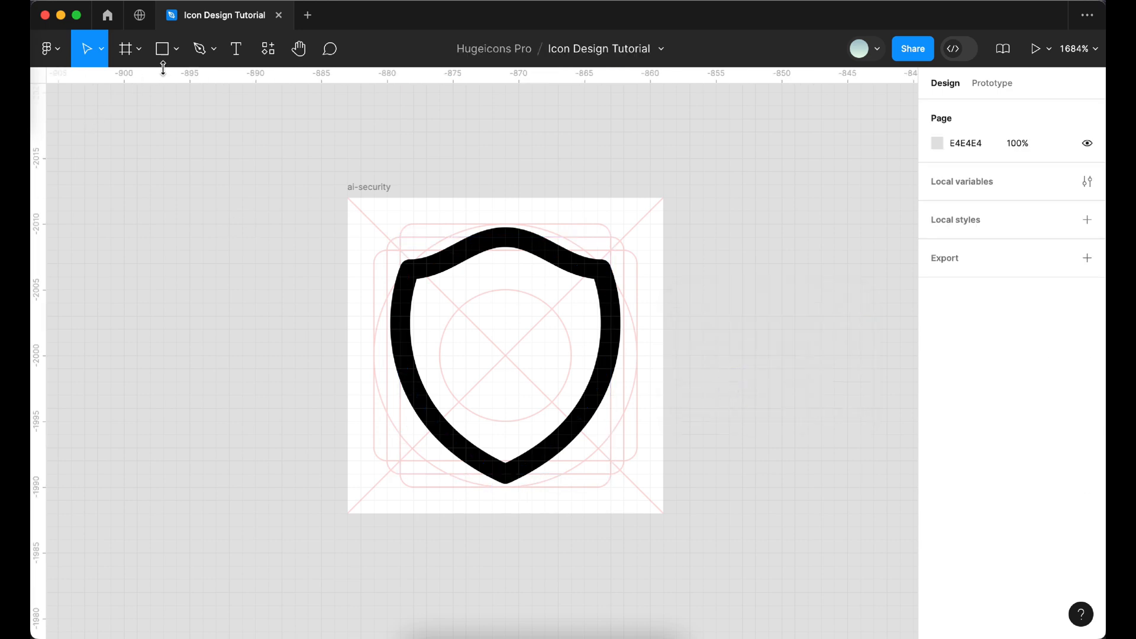
- Draw a 10 × 10 star centred inside the shield, at X 7, Y 7
left_click(174, 49)
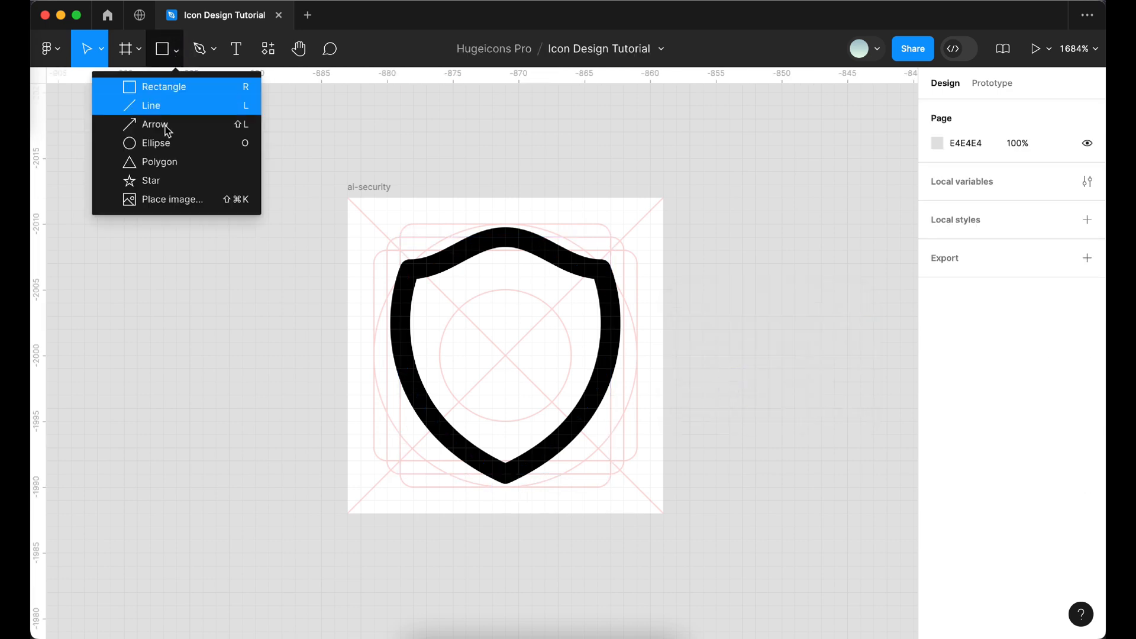
left_click(160, 185)
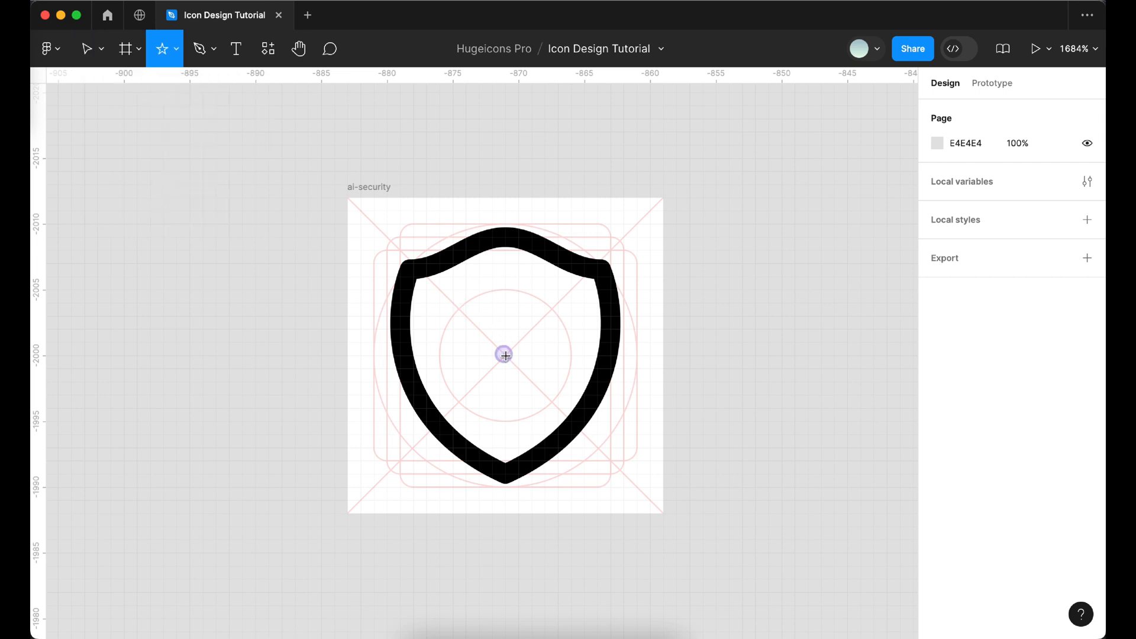
left_click_drag(505, 355, 524, 428)
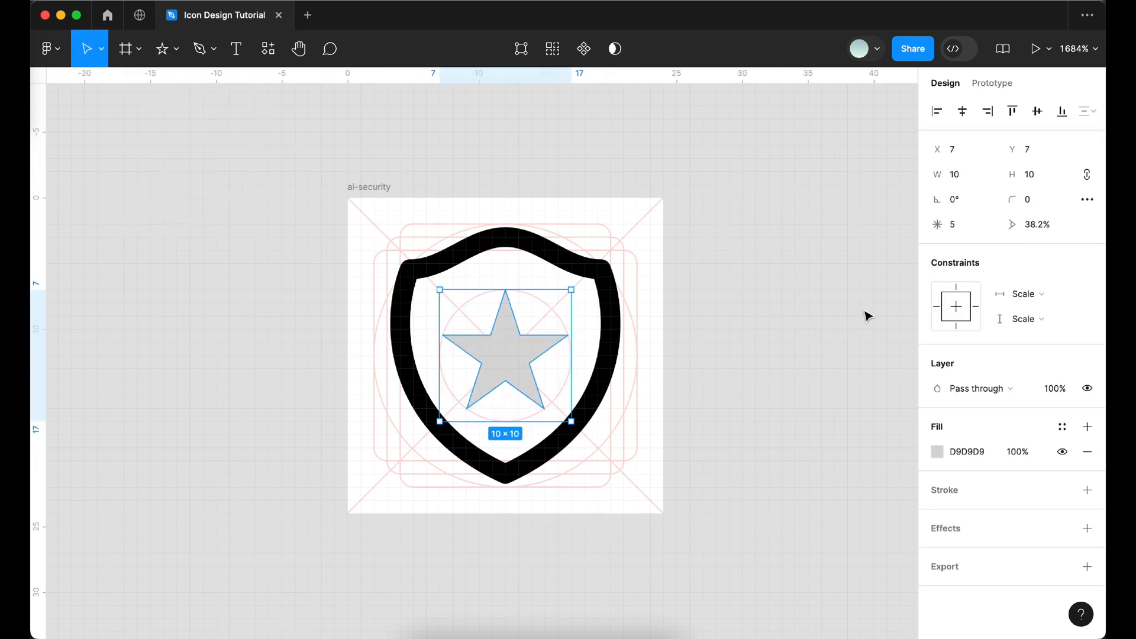
- Give the star 4 points with a 45% ratio and fill it with black (000000)
left_click(976, 228)
type("4")
key("Tab")
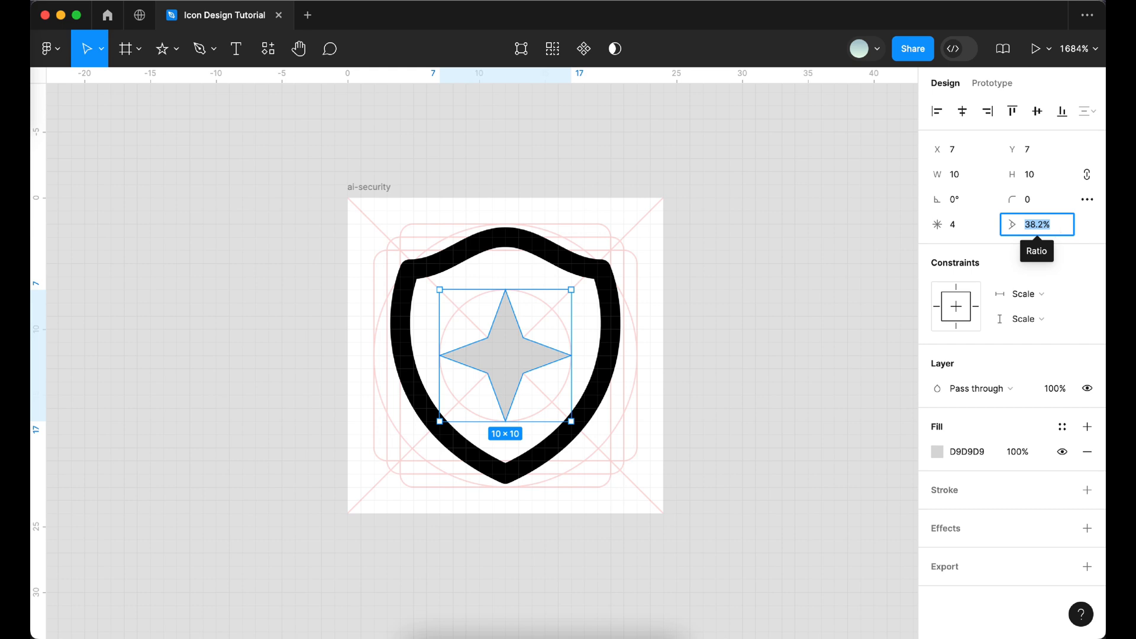
type("45")
key("Return")
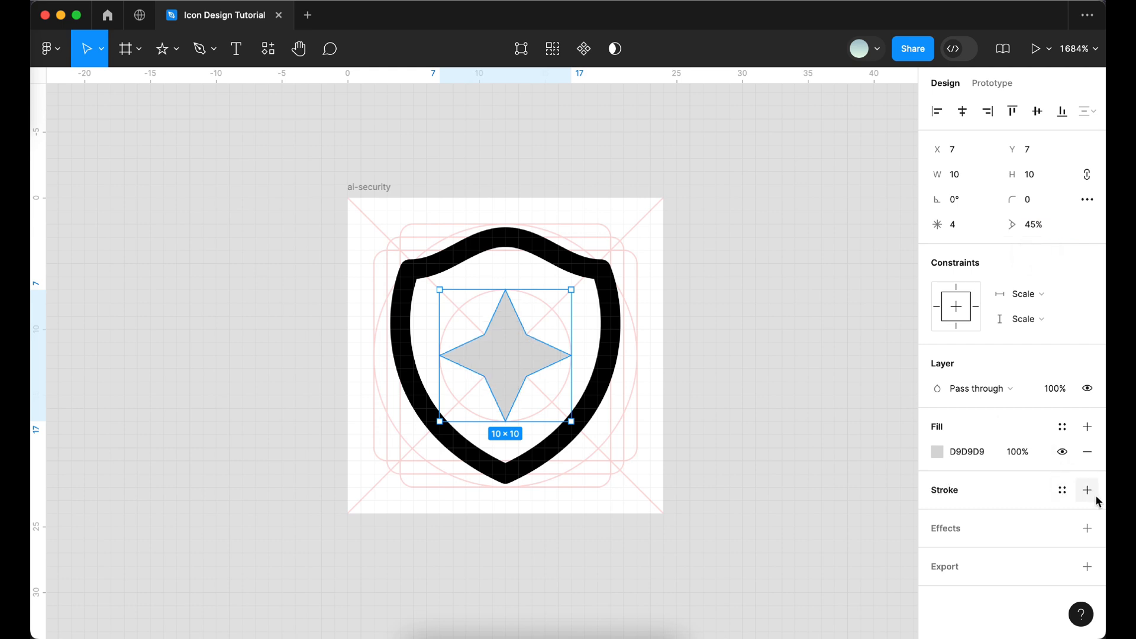
left_click(963, 454)
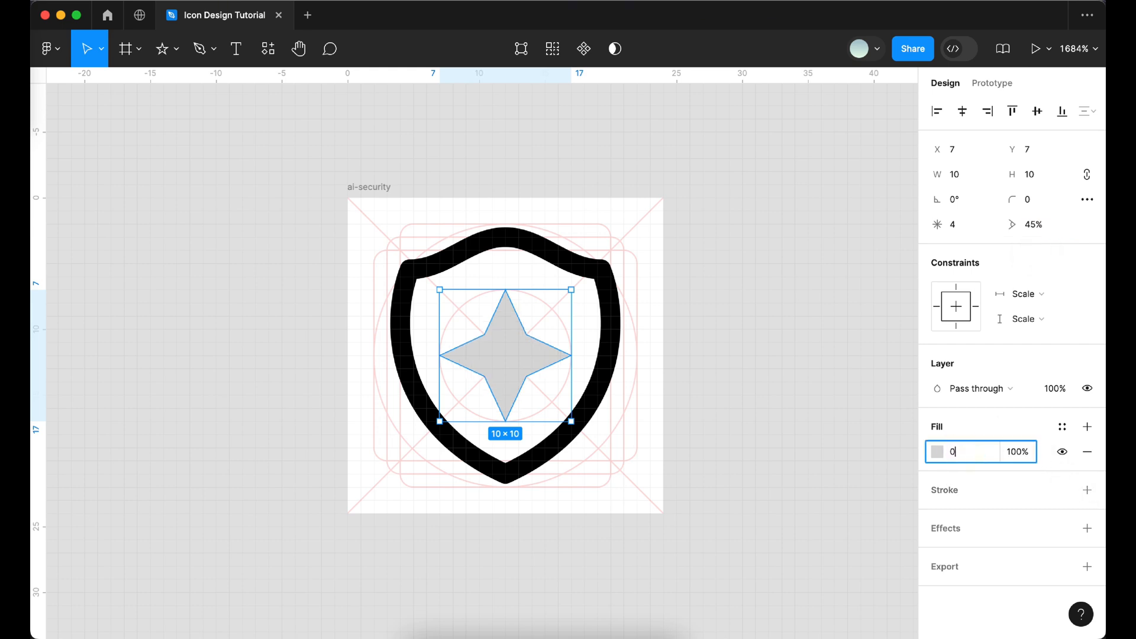
key("Return")
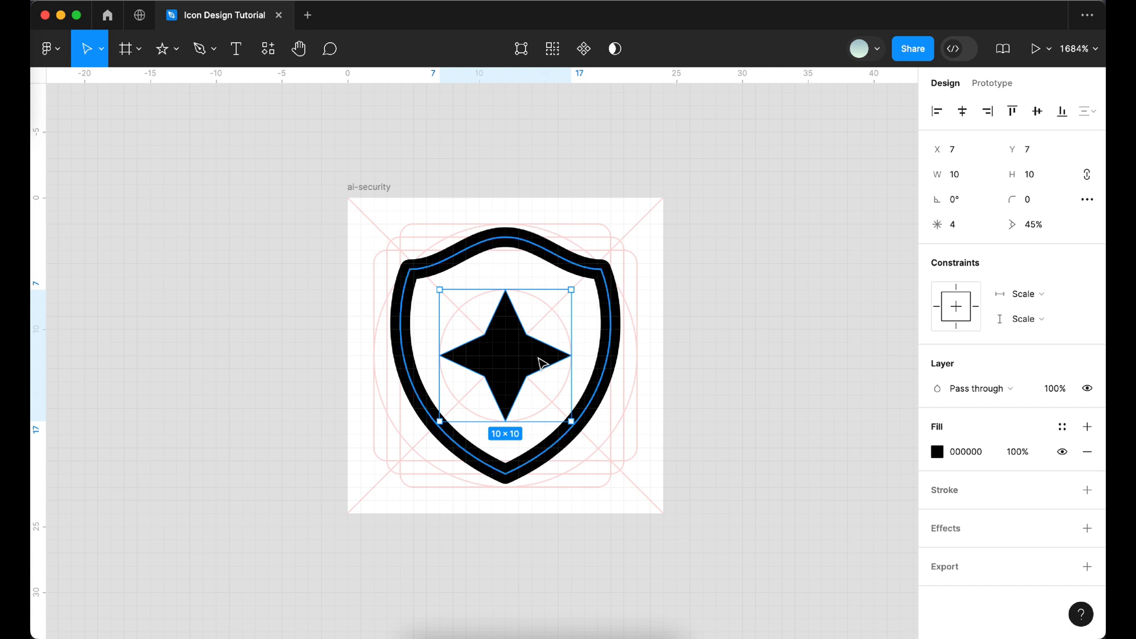
- Round the star's four inner vertices with a corner radius of 6
double_click(515, 362)
left_click(474, 331)
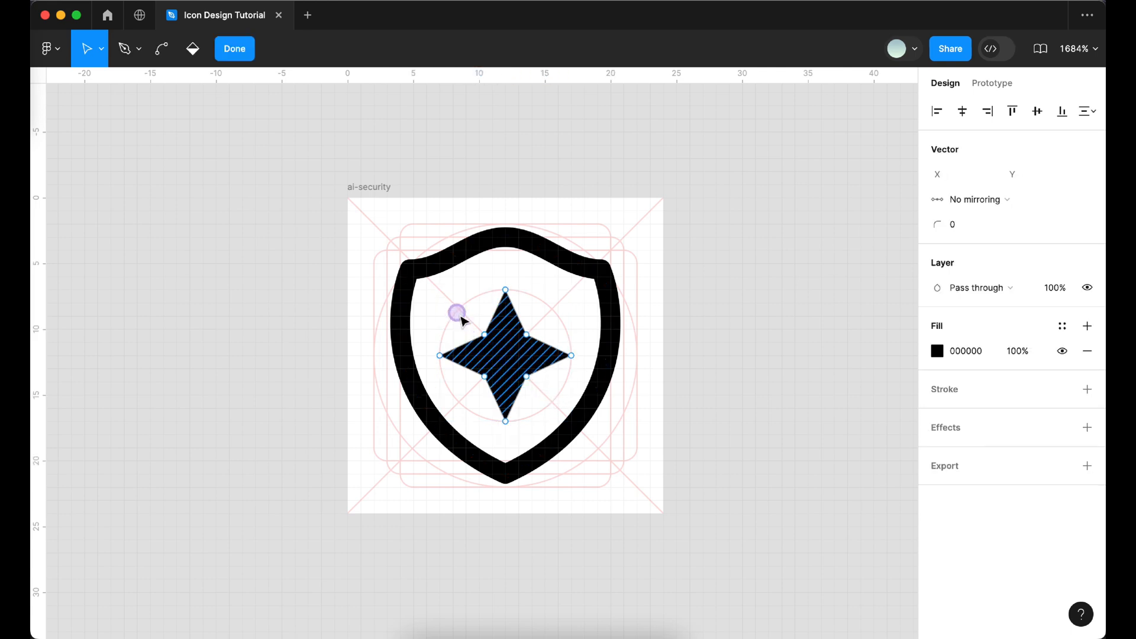
left_click_drag(463, 320, 547, 392)
left_click(971, 231)
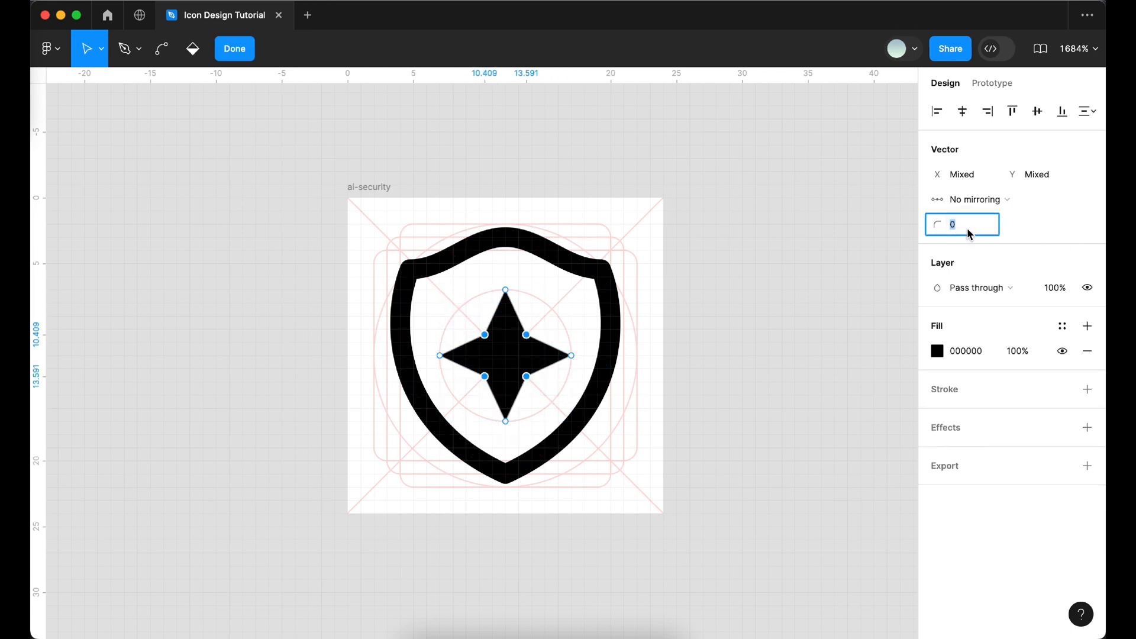
type("6")
key("Return")
- Round the star's four outer tips with a corner radius of 0.5
left_click_drag(692, 405, 556, 308)
left_click_drag(439, 265, 542, 310)
left_click_drag(548, 445, 424, 347)
left_click(962, 228)
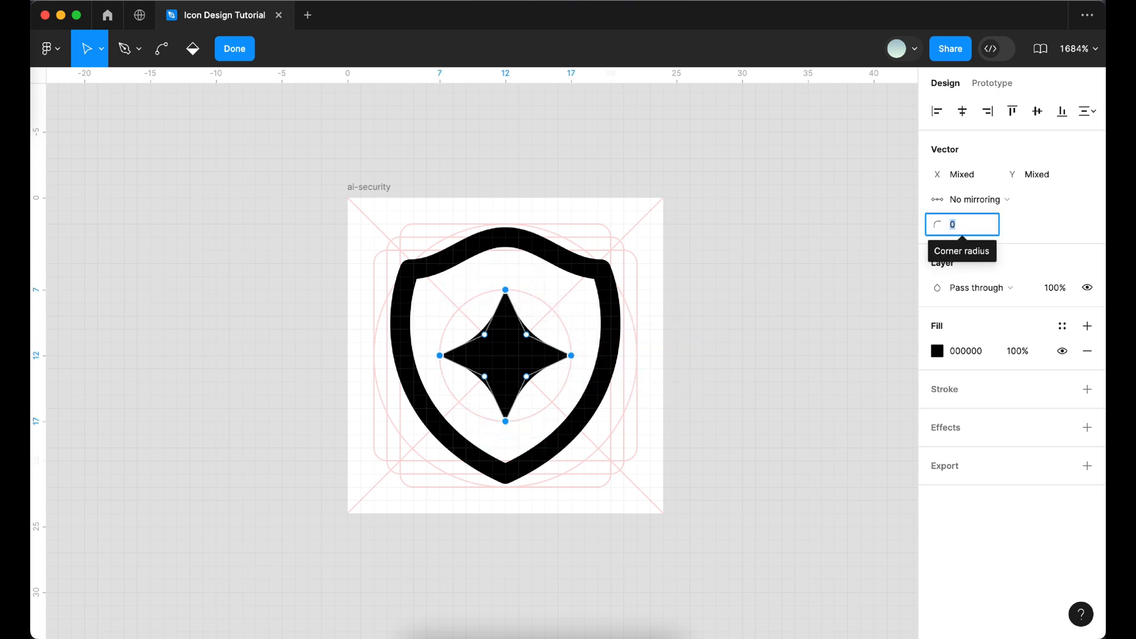
type("0.5")
key("Return")
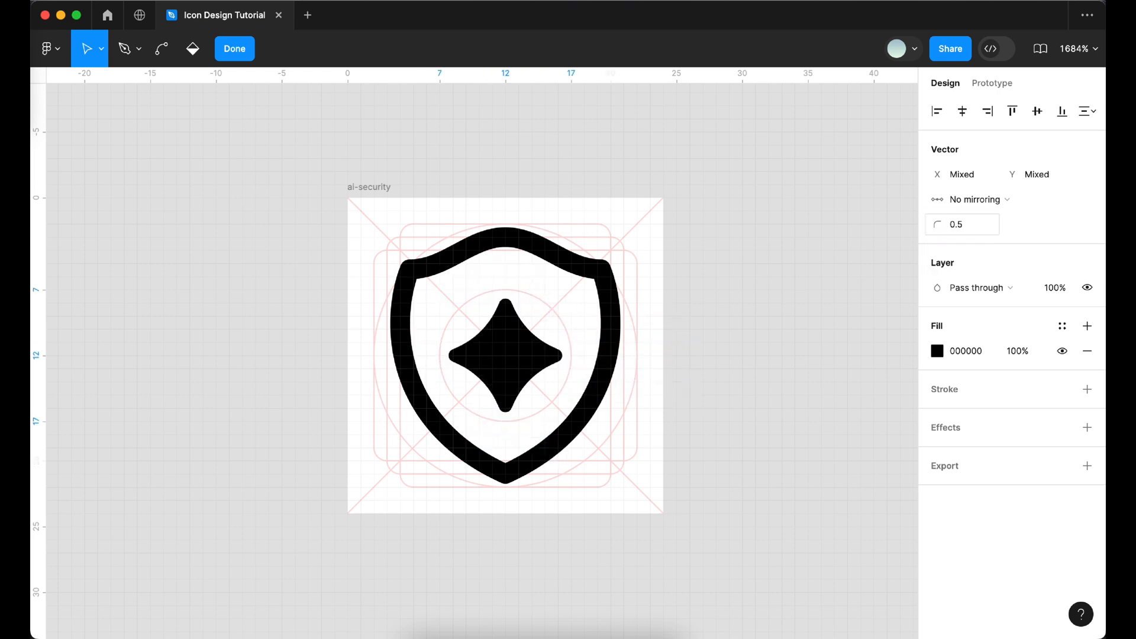
- Flatten the rounded star and resize it to 8 × 8 at X 8, Y 8, centred in the shield
left_click(747, 333)
key("super+e")
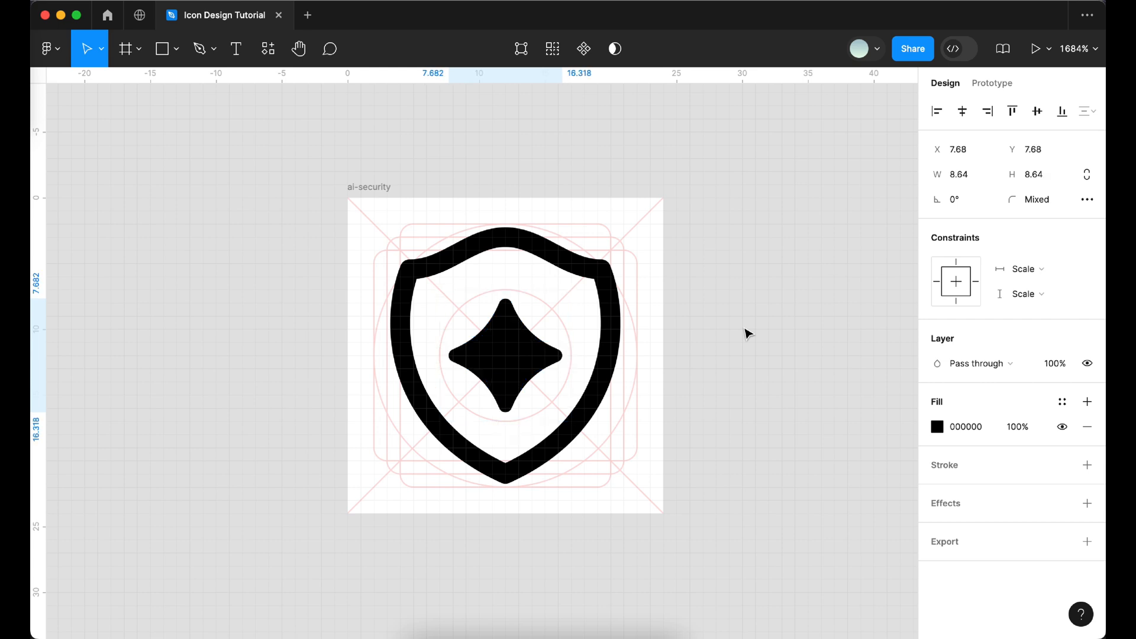
left_click_drag(533, 410, 532, 408)
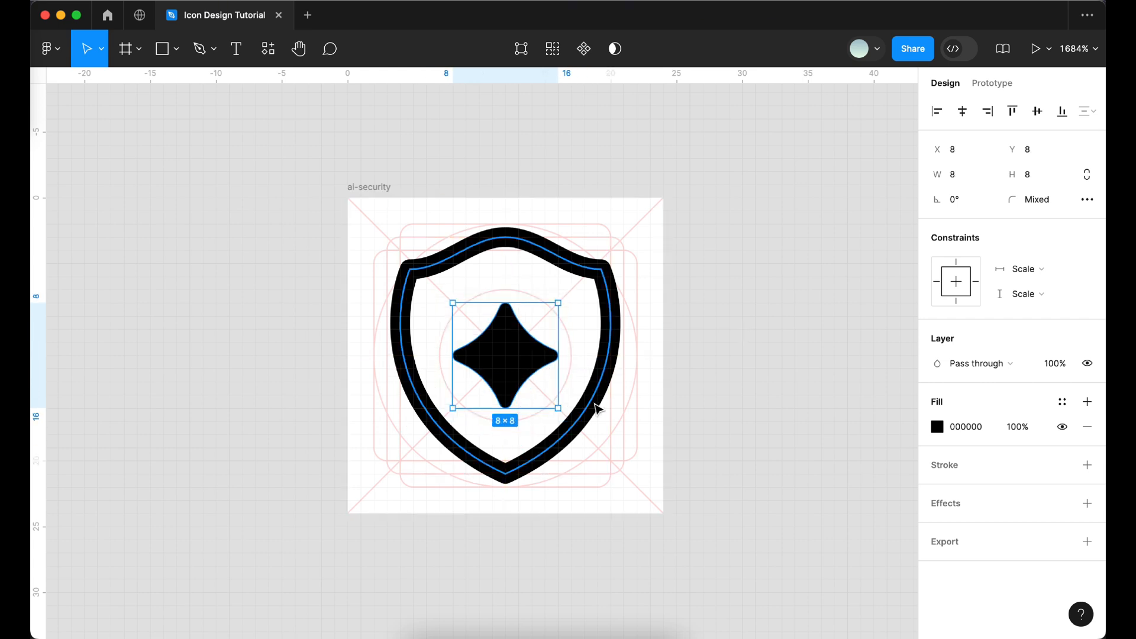
key("Up")
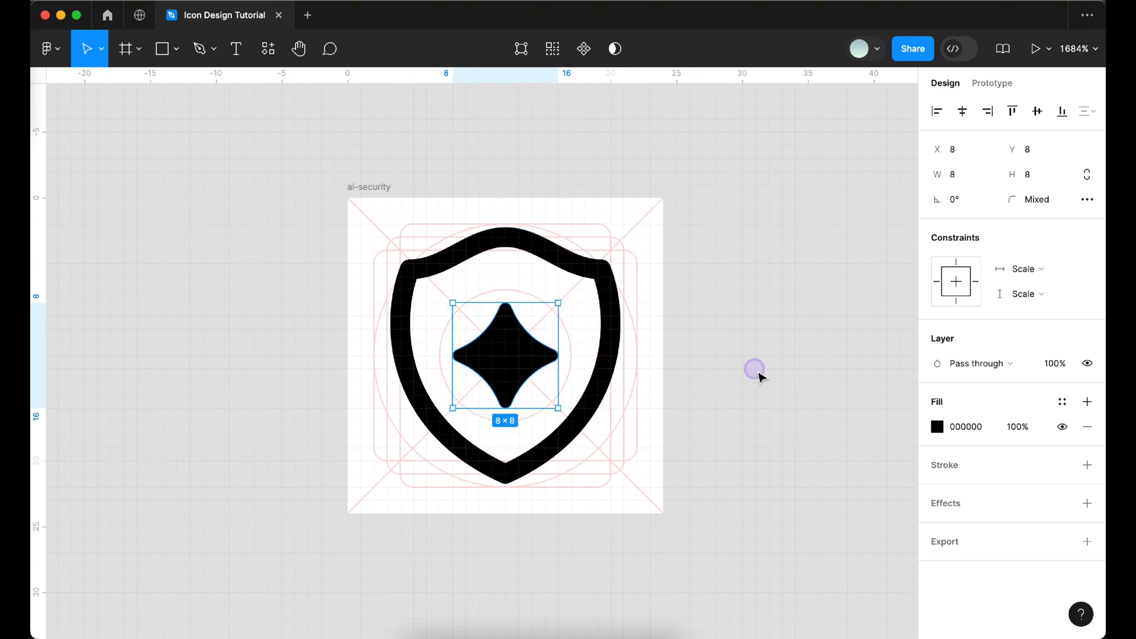
left_click(757, 374)
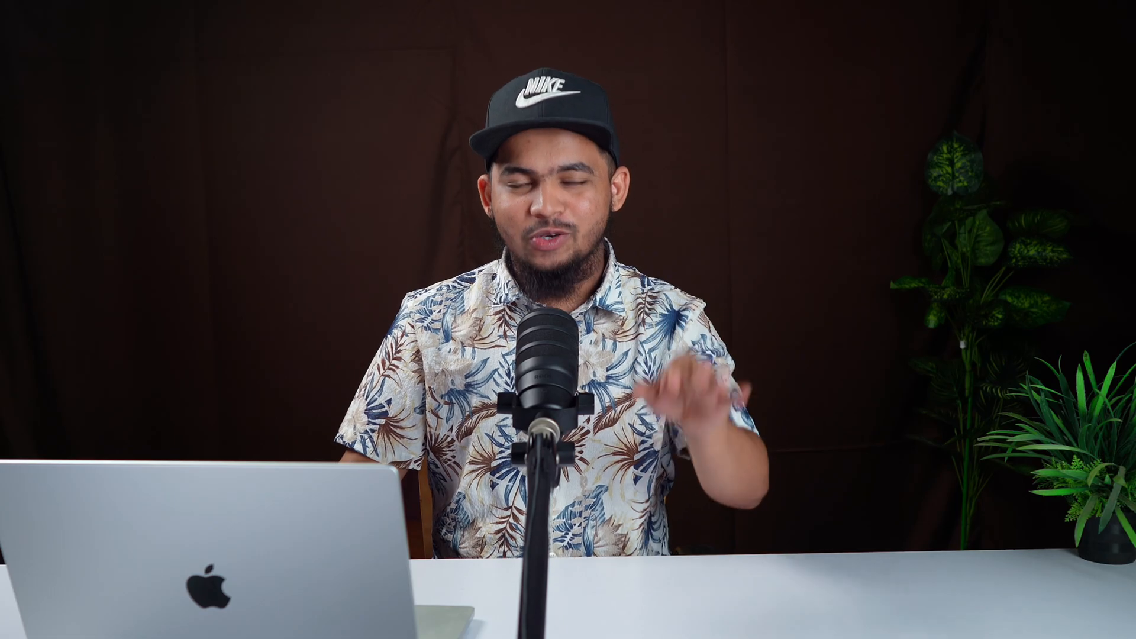